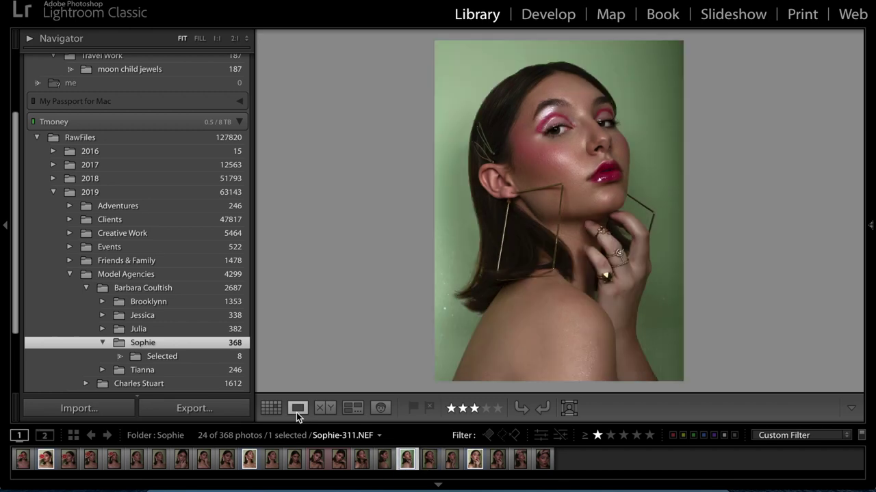
Compare the cheek's skin texture at 1:1 in the retouched portrait and in its unedited NEF version.
left_click(577, 150)
left_click_drag(494, 250, 499, 211)
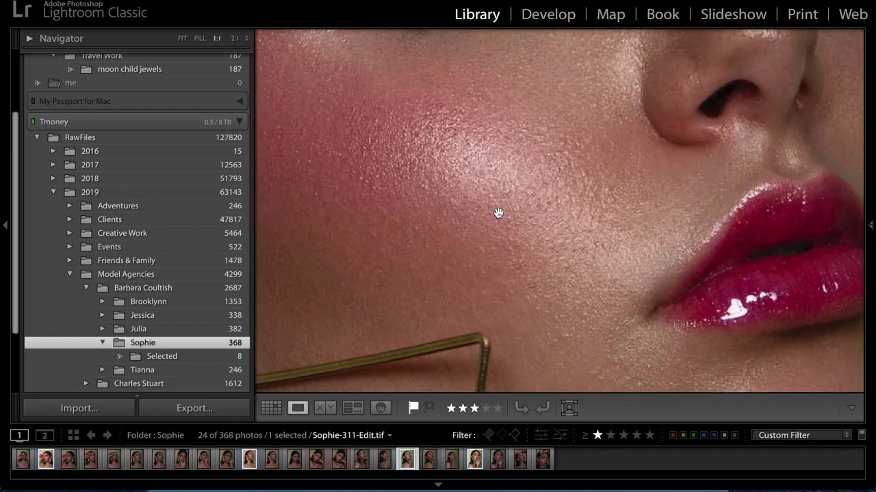
left_click(499, 214)
key("Right")
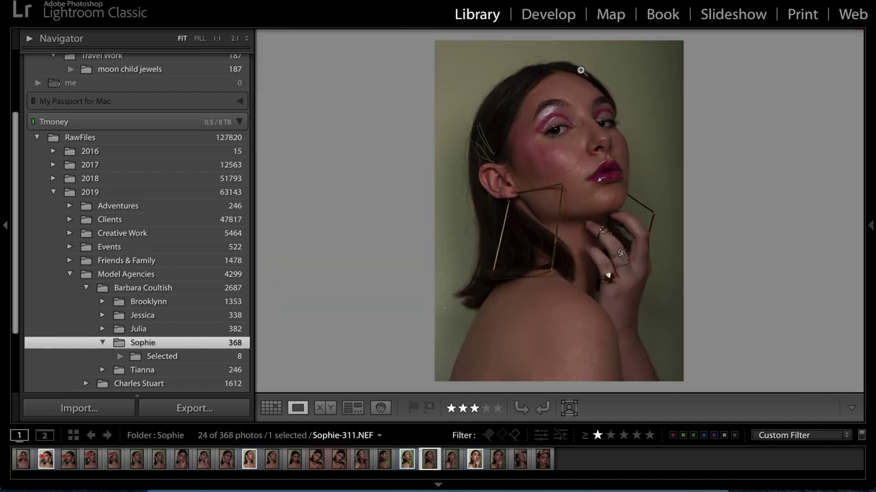
left_click(565, 155)
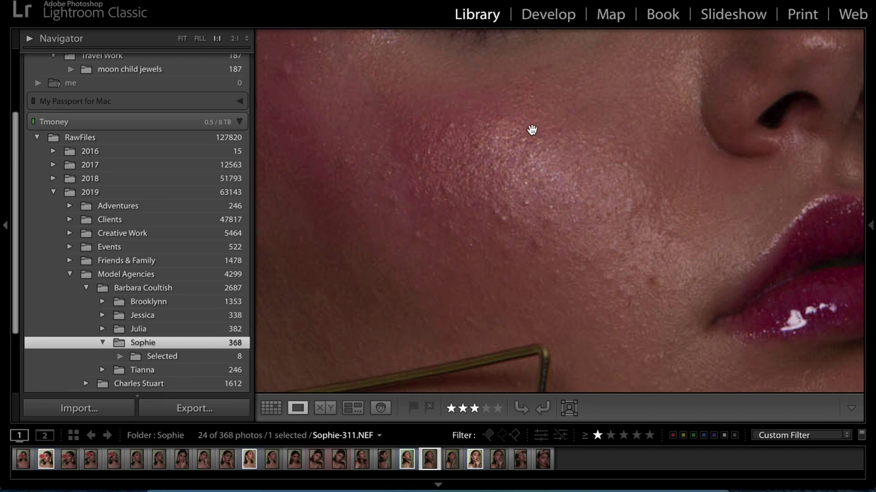
scroll(522, 160, "up", 5)
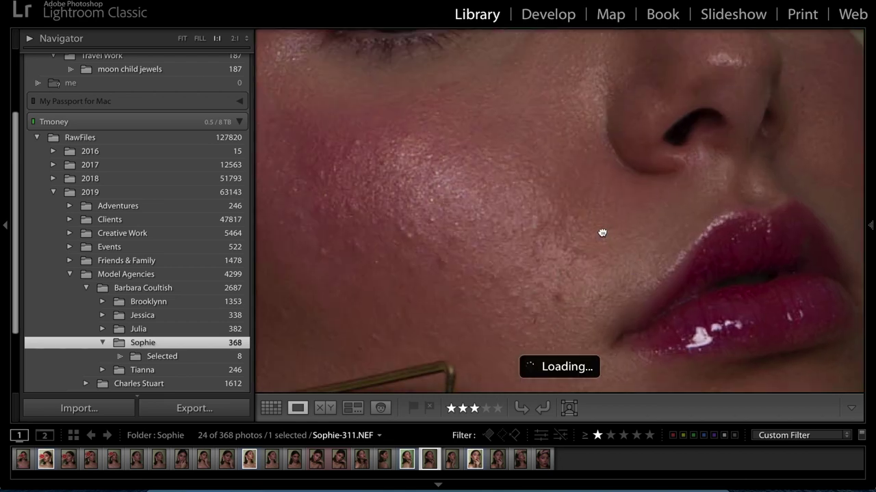
left_click_drag(511, 159, 582, 282)
left_click(582, 283)
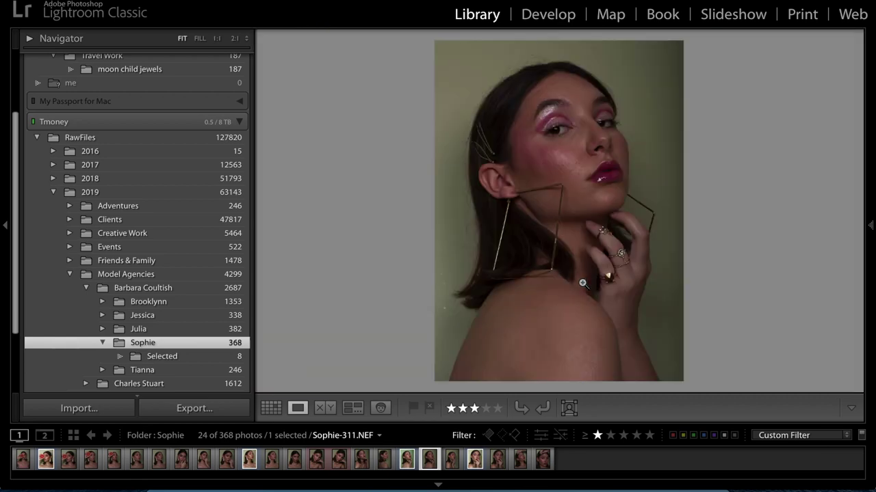
Check the retouched portrait against its NEF original, examining the cheek, eye makeup and lip area at 1:1.
key("Left")
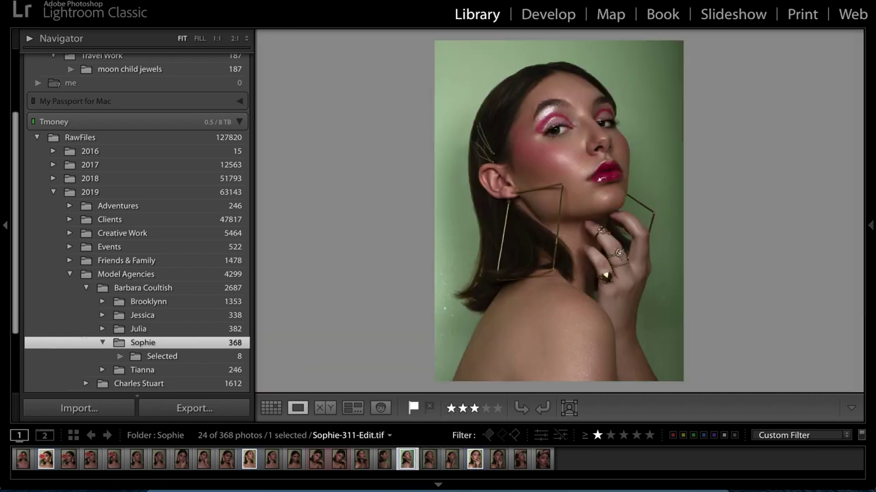
key("Right")
key("Left")
left_click(561, 162)
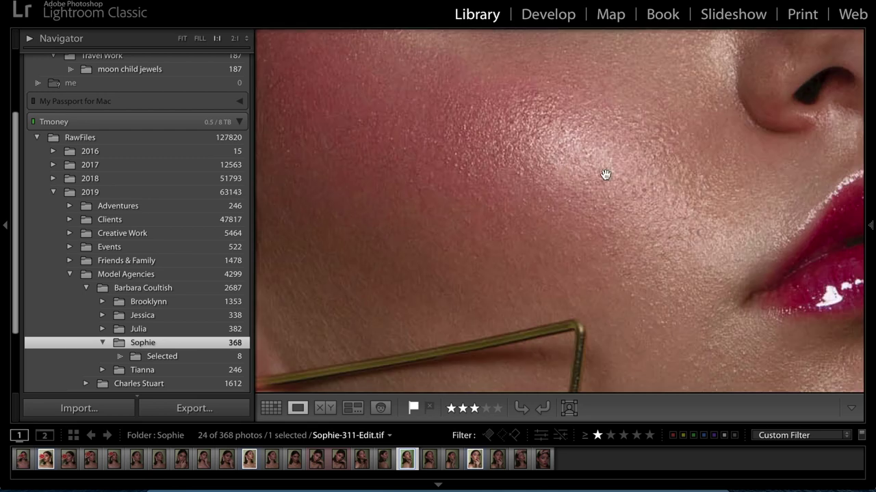
left_click_drag(590, 157, 572, 252)
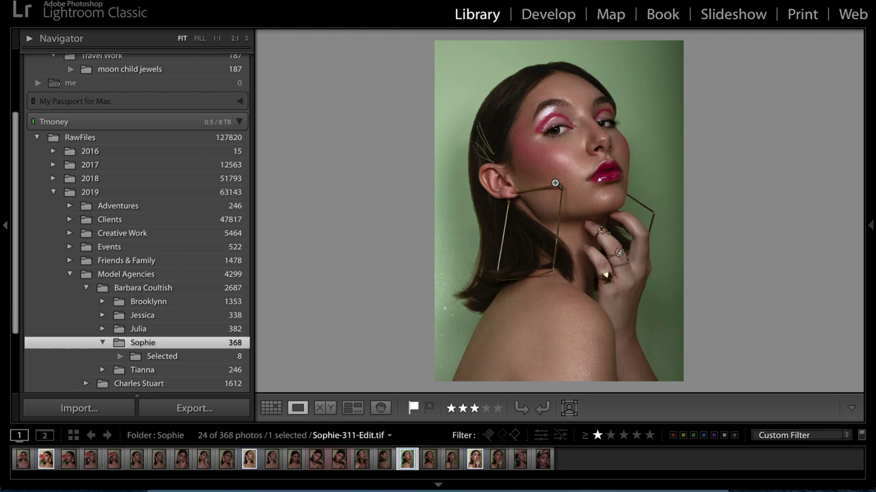
left_click(558, 110)
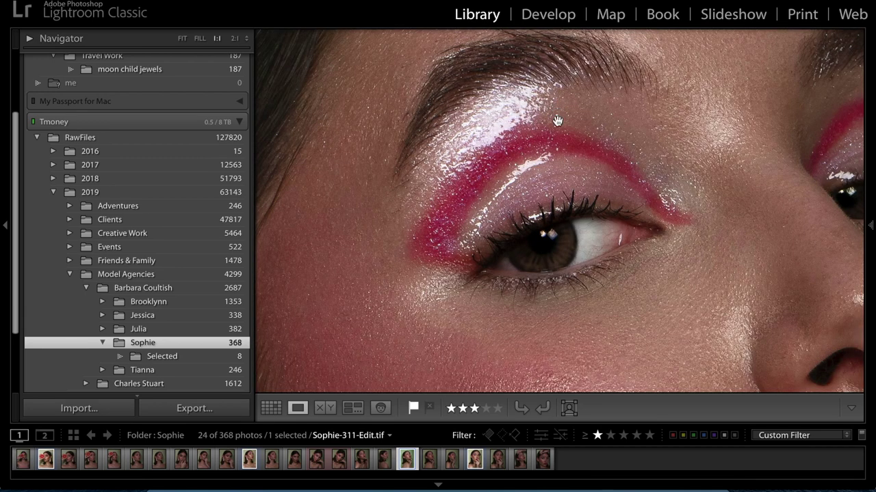
left_click(625, 298)
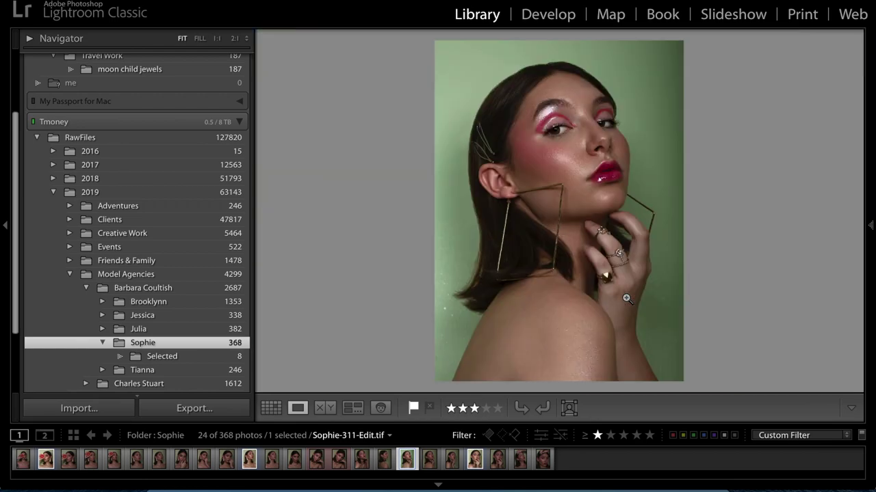
left_click(600, 184)
left_click(491, 180)
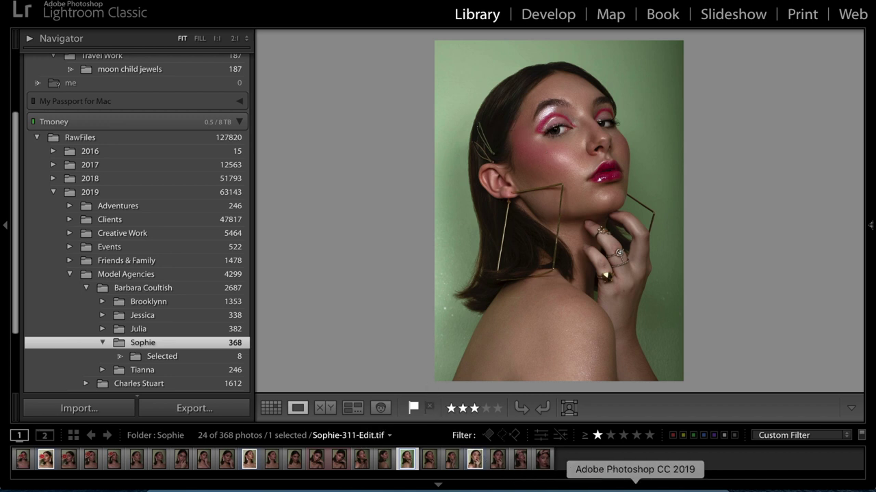
Switch to Adobe Photoshop CC 2019 and select the FS group in the open portrait document.
left_click(635, 487)
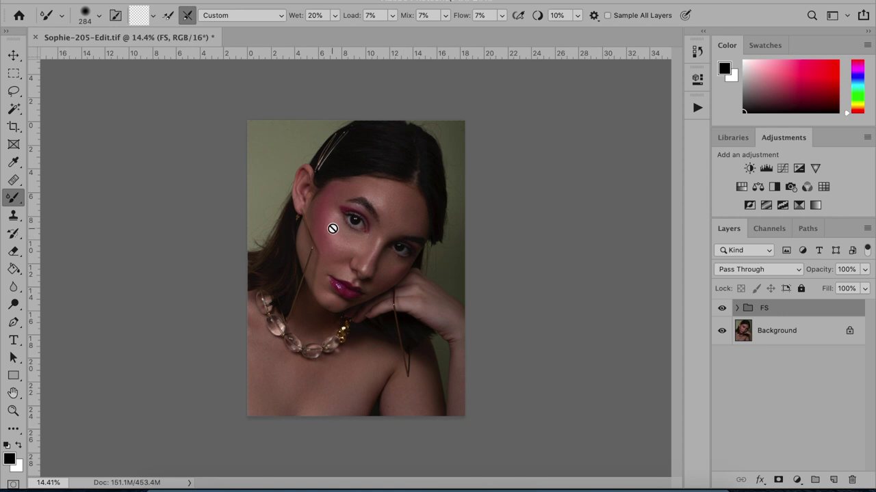
left_click(764, 353)
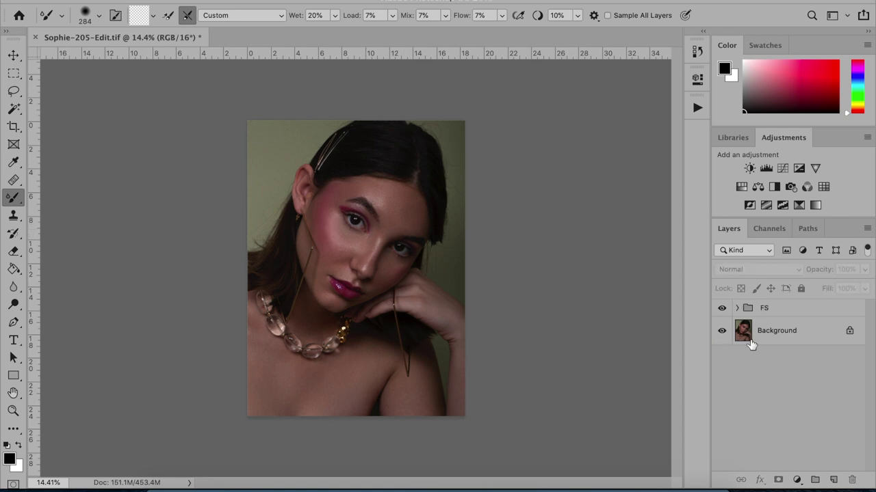
left_click(797, 311)
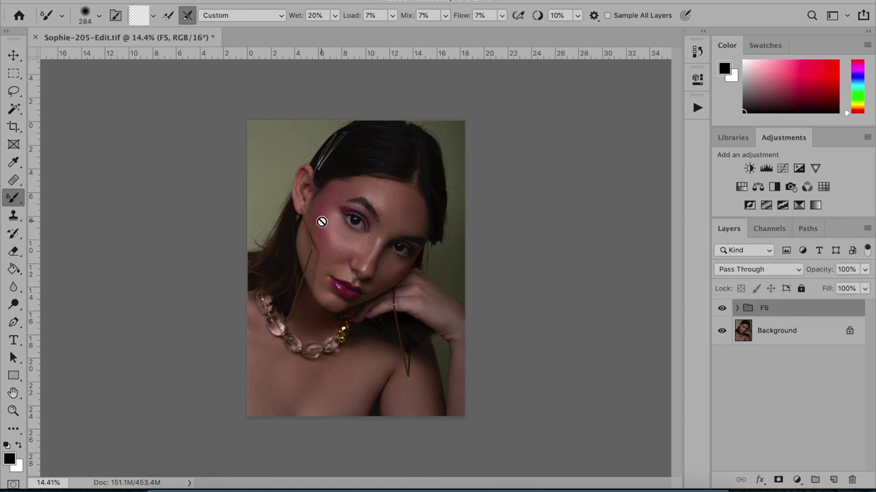
Inspect the face up close and compare the skin with the FS group hidden and shown.
scroll(321, 221, "up", 3)
scroll(322, 222, "up", 4)
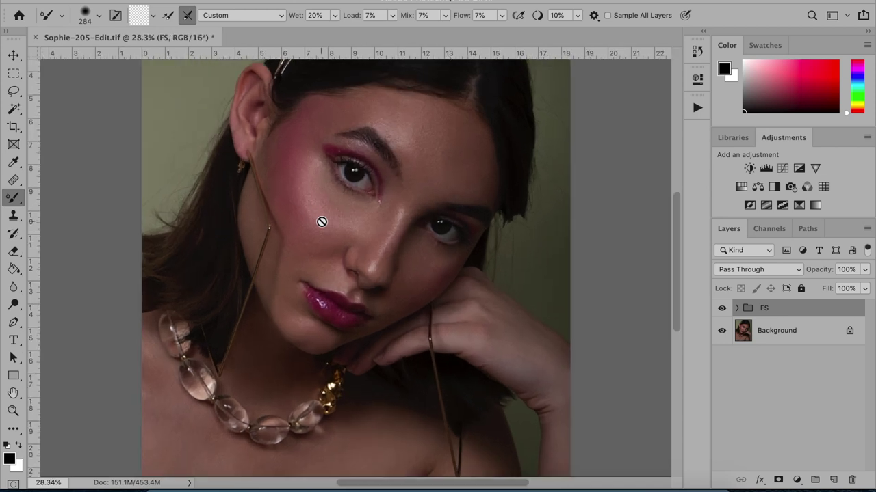
scroll(322, 221, "up", 2)
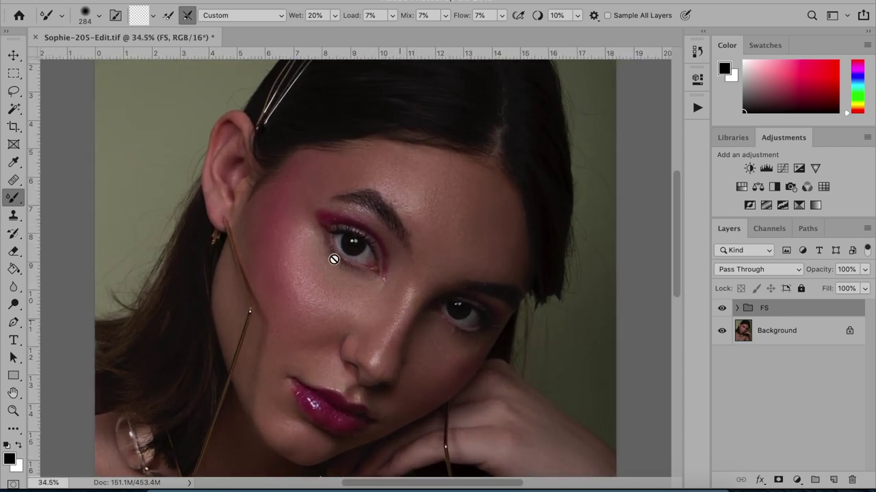
scroll(329, 249, "up", 1)
scroll(329, 249, "up", 3)
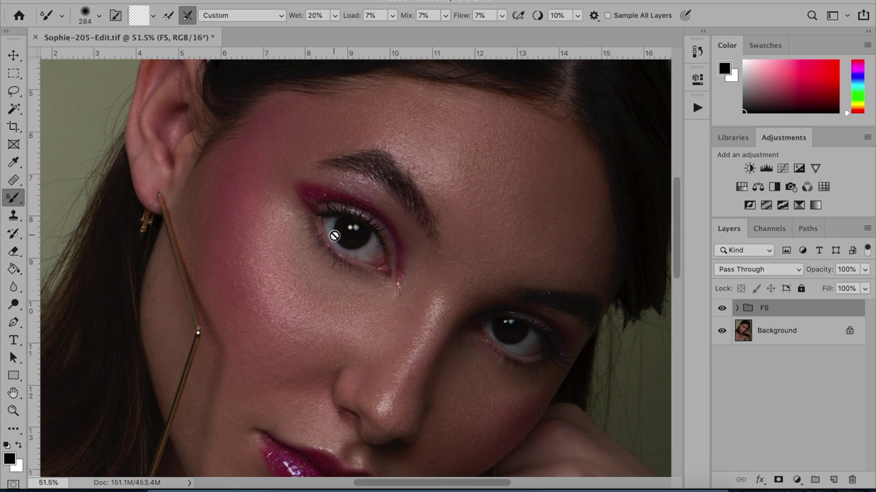
scroll(370, 316, "down", 3)
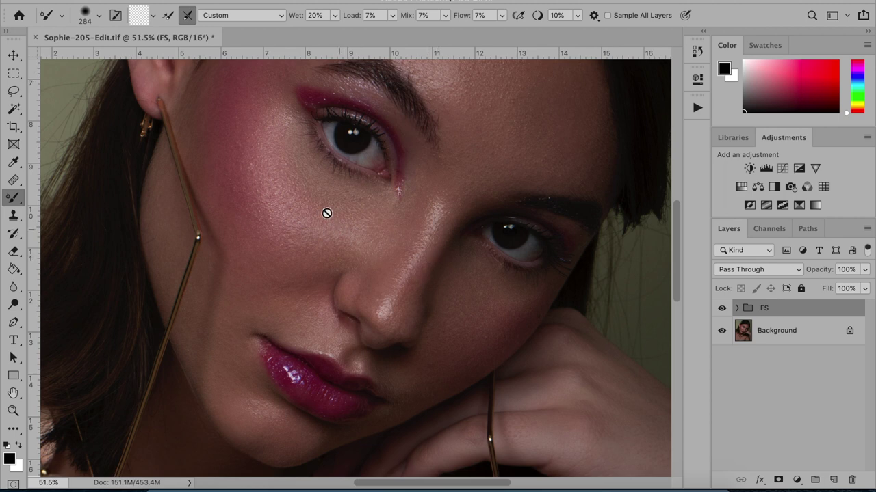
scroll(326, 212, "up", 2)
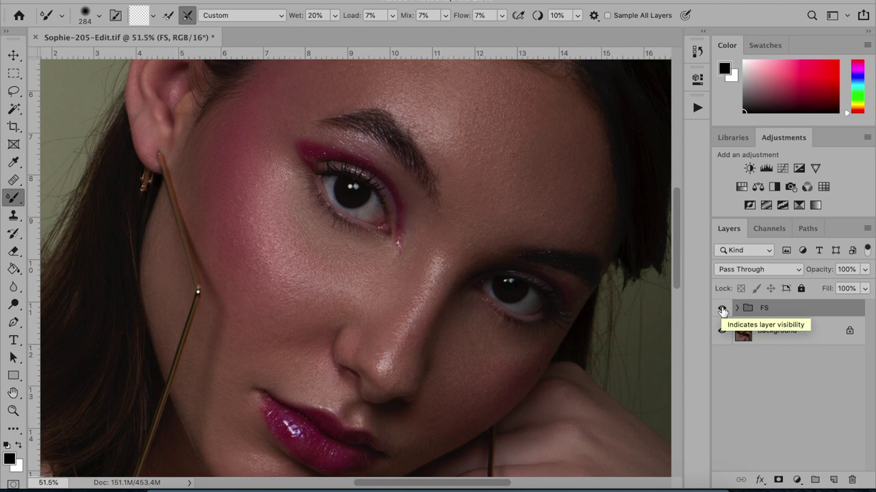
left_click(722, 310)
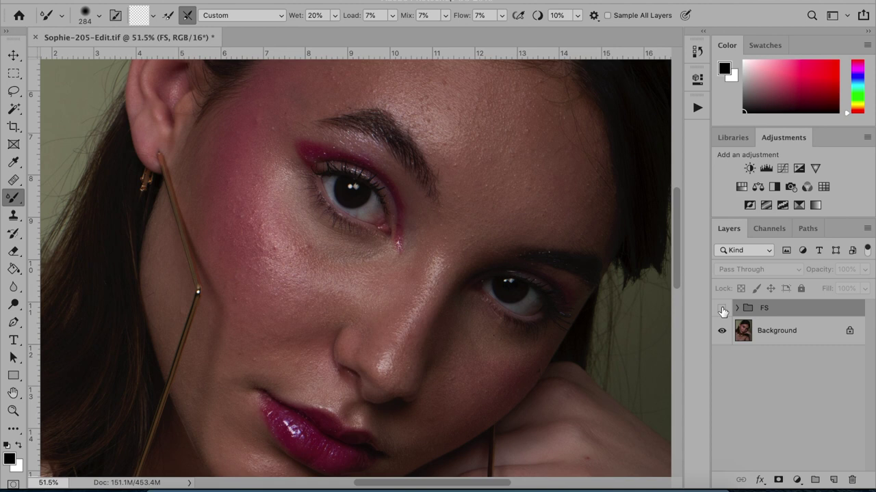
left_click(722, 310)
left_click(721, 310)
left_click(721, 310)
key("super+0")
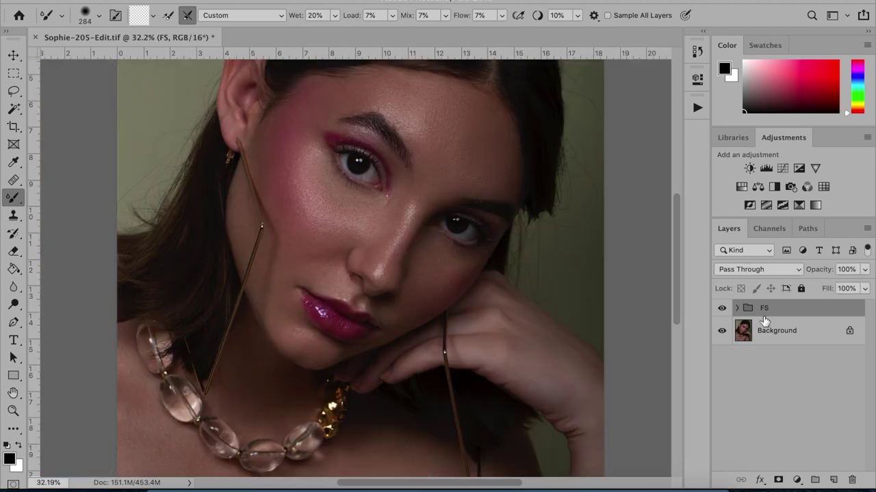
Add a new layer above the FS group and fill it with 50% Gray at 100% opacity.
left_click(834, 482)
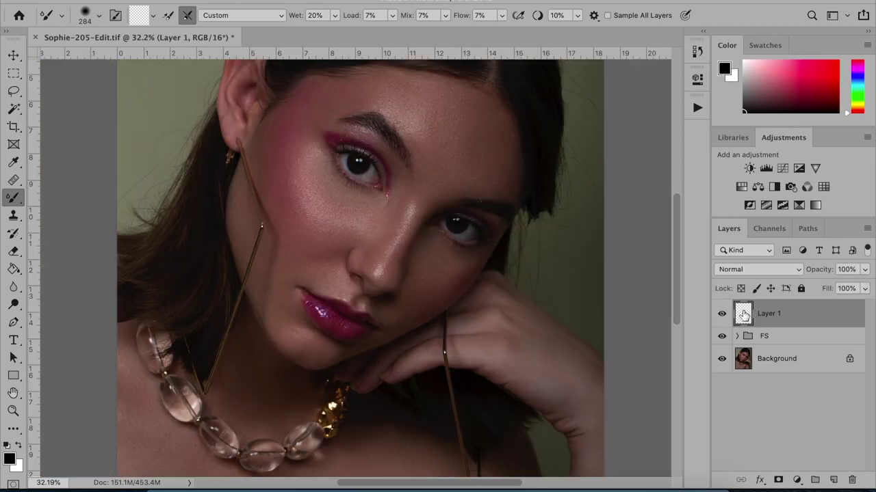
key("shift+BackSpace")
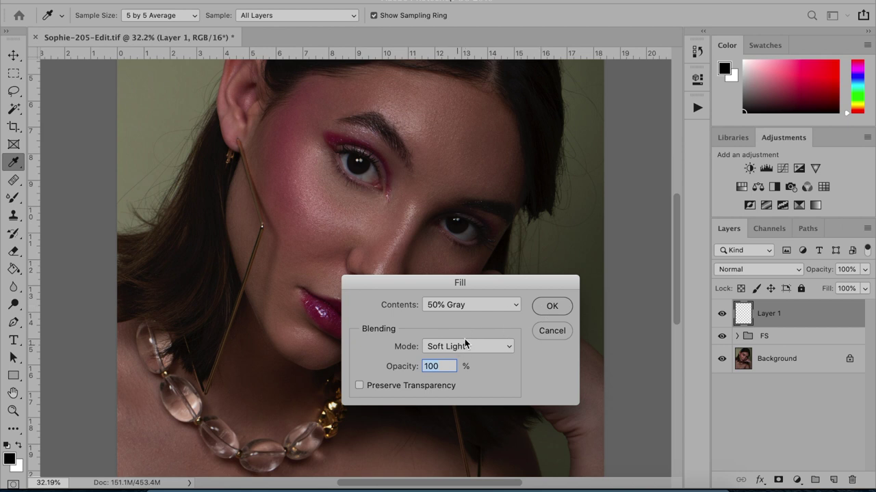
left_click(551, 307)
key("b")
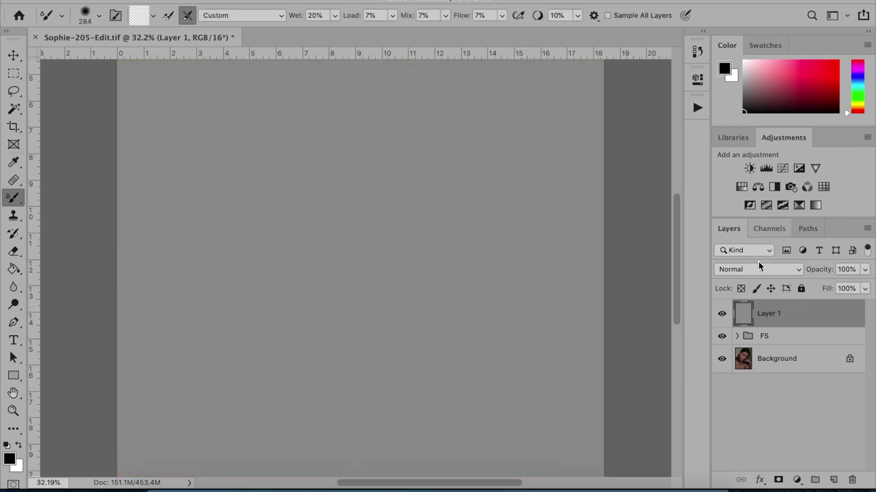
Set the gray layer's blend mode to Soft Light and check the image with the layer hidden and shown.
left_click(756, 269)
scroll(751, 353, "down", 4)
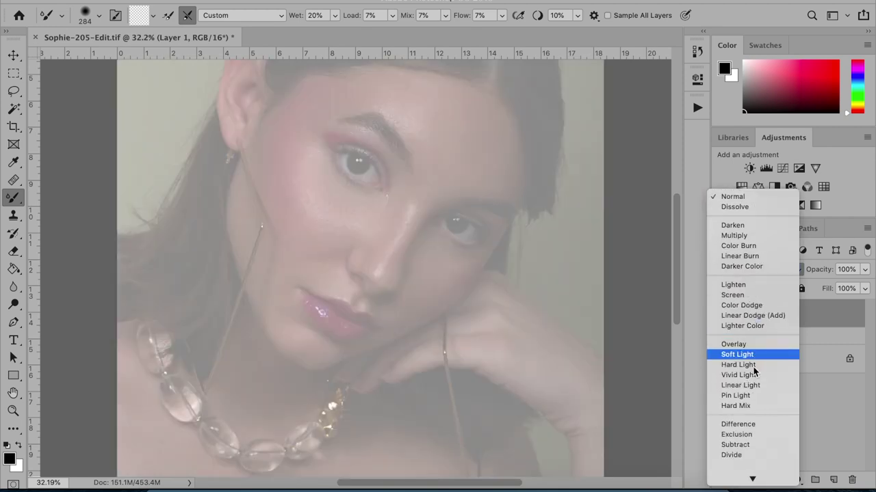
left_click(743, 346)
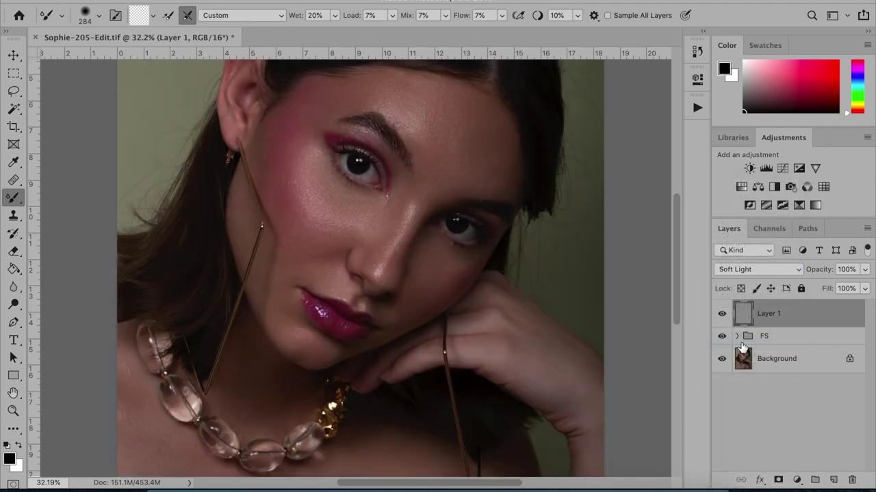
left_click(721, 316)
left_click(721, 316)
left_click(721, 316)
left_click(721, 317)
Create a new group directly above the FS group and name it adjust.
left_click(772, 341)
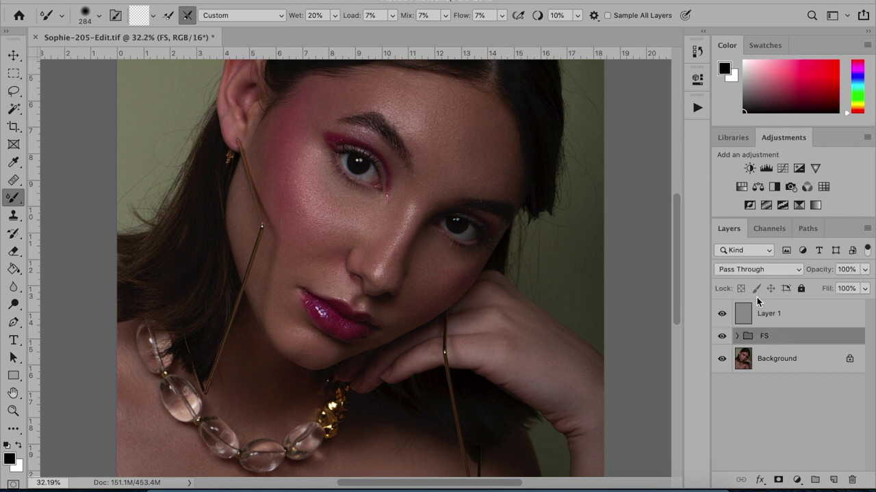
left_click(817, 480)
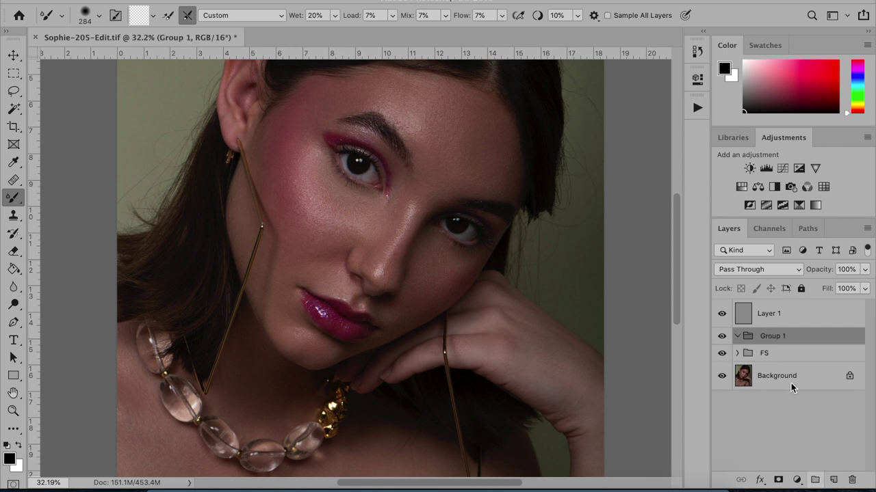
double_click(769, 335)
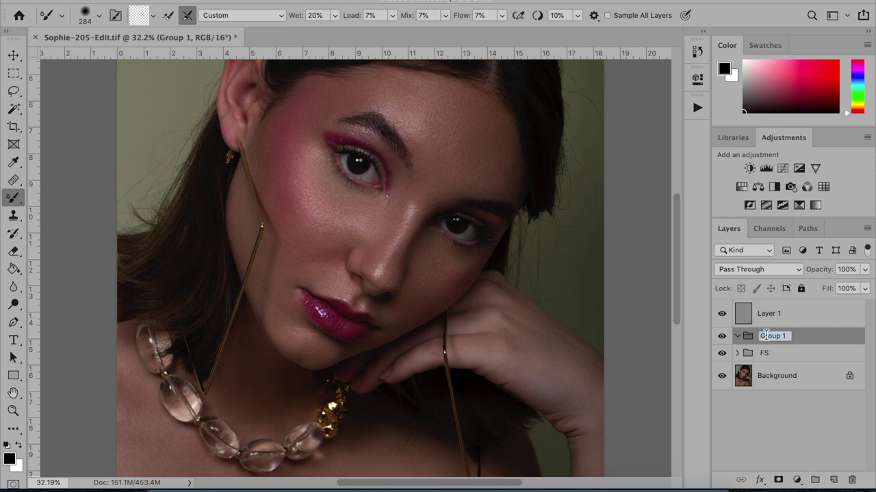
type("adjust")
key("Return")
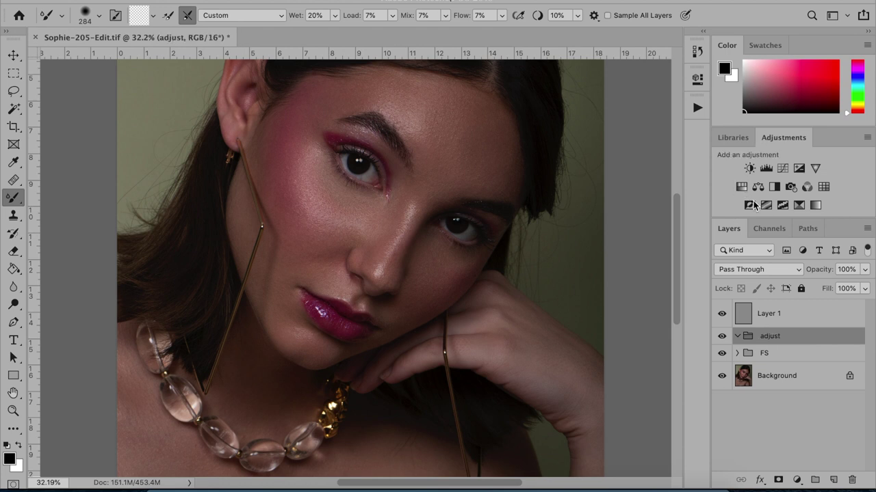
Add a Curves adjustment layer inside the adjust group and set its blend mode to Luminosity.
left_click(782, 168)
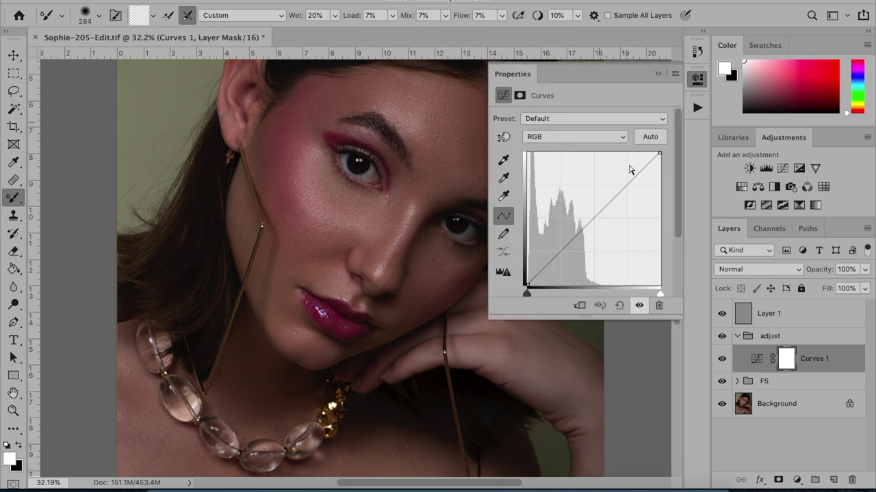
left_click(754, 270)
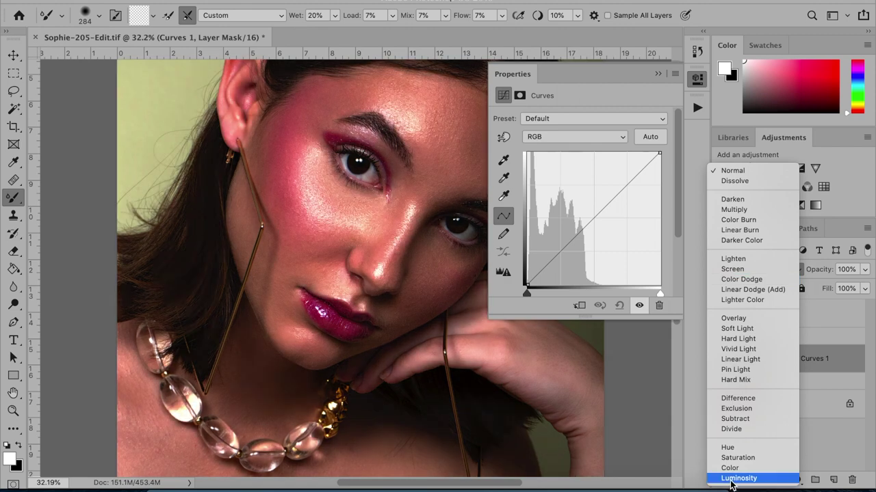
key("Escape")
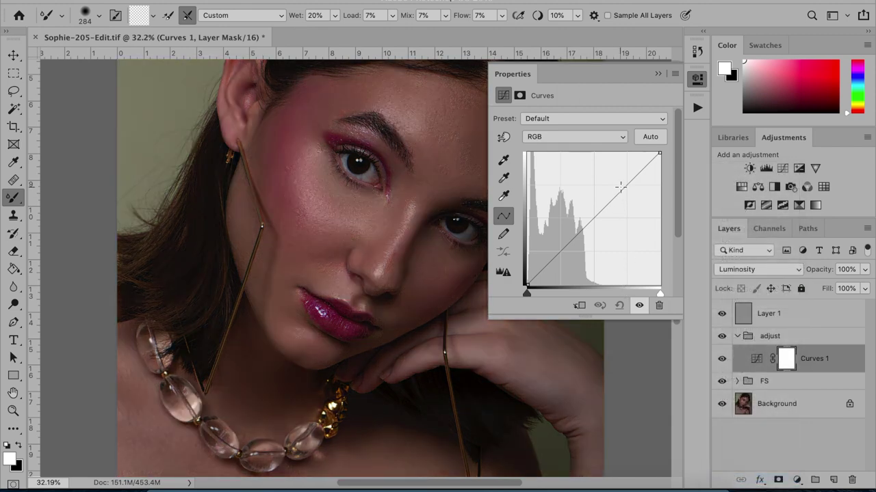
Shape the RGB curve into an S by raising a highlight point and lowering a shadow point to increase contrast.
left_click(619, 183)
left_click_drag(619, 183, 617, 180)
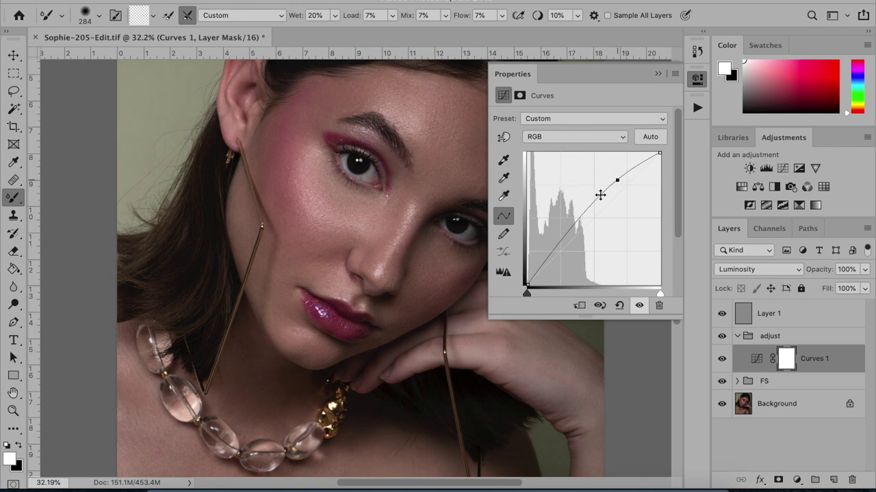
left_click(570, 235)
left_click_drag(570, 235, 573, 243)
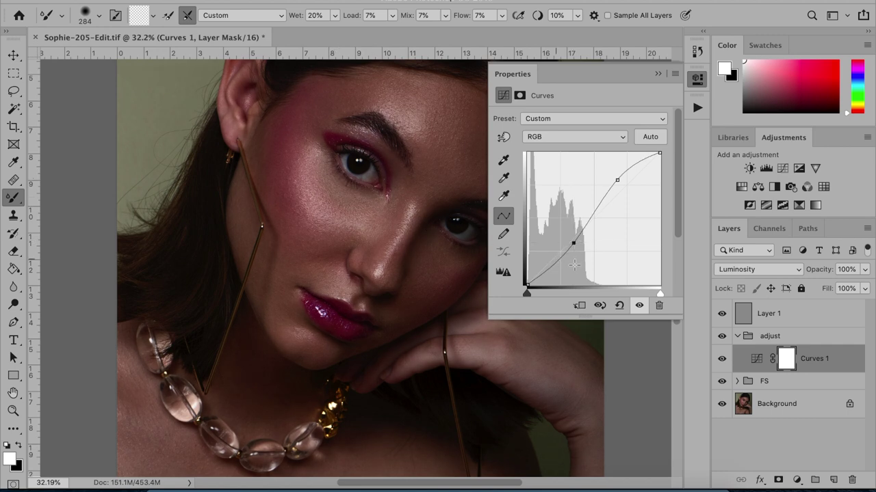
Refine the contrast curve by shifting the shadow and highlight points toward darker inputs and lowering the white endpoint's output.
left_click_drag(572, 243, 562, 251)
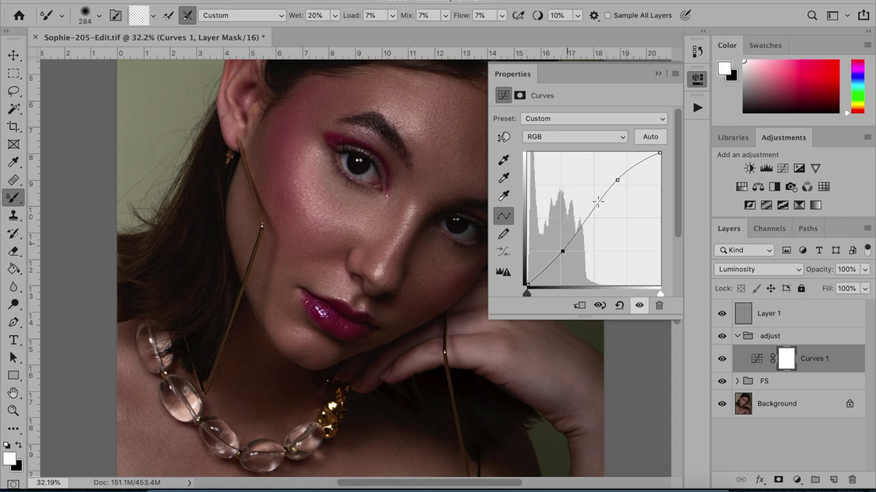
left_click_drag(616, 182, 610, 180)
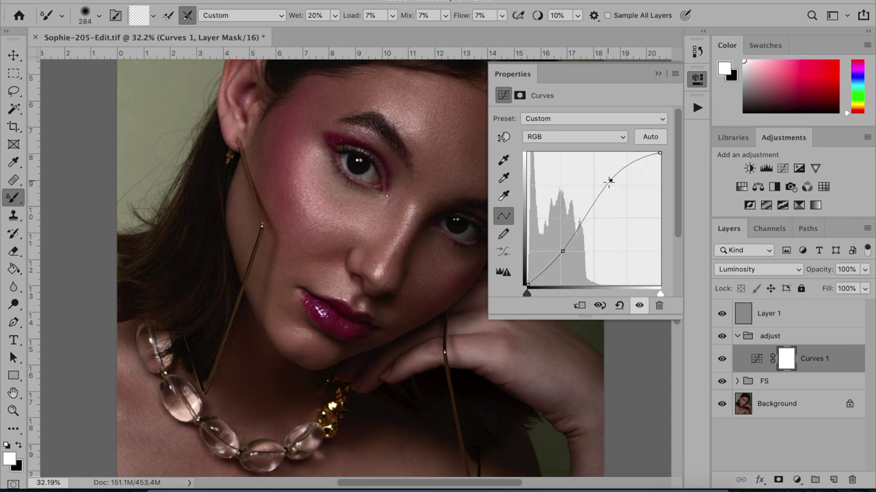
left_click_drag(659, 153, 659, 162)
left_click_drag(562, 251, 564, 248)
Compare the portrait with the Curves 1 layer hidden and shown, both close up and with the whole image in view.
left_click(722, 360)
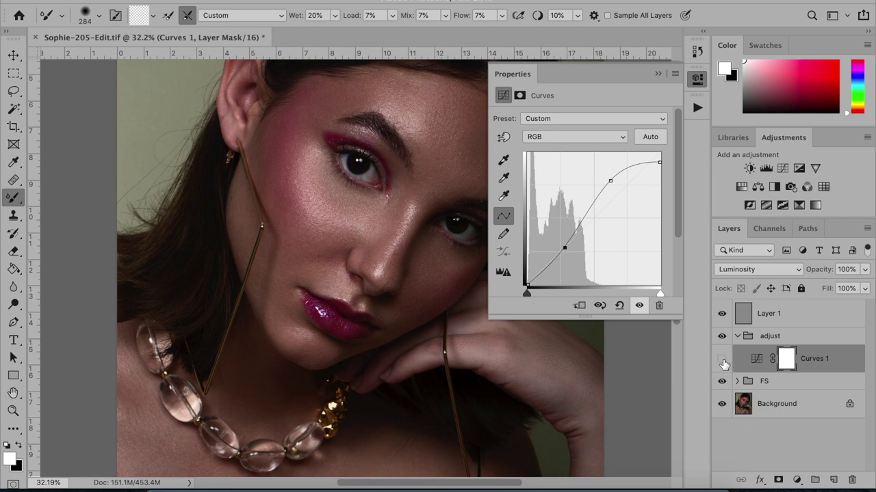
left_click(723, 359)
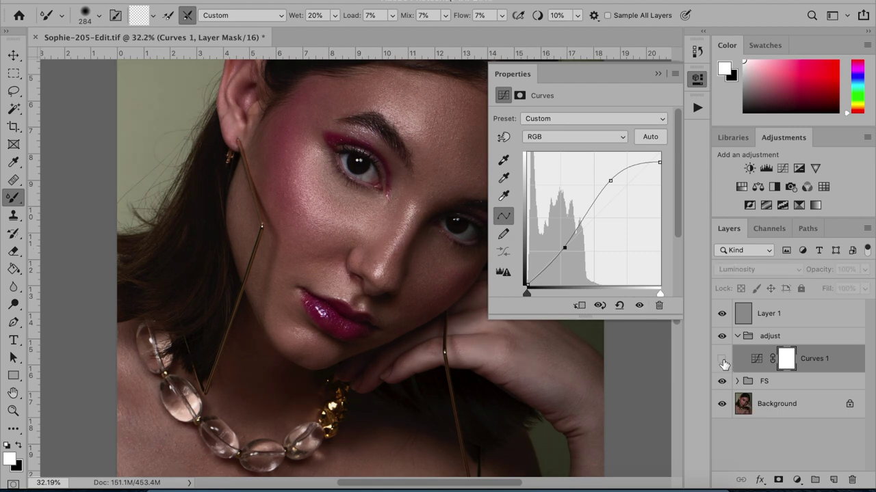
left_click(722, 359)
left_click(722, 358)
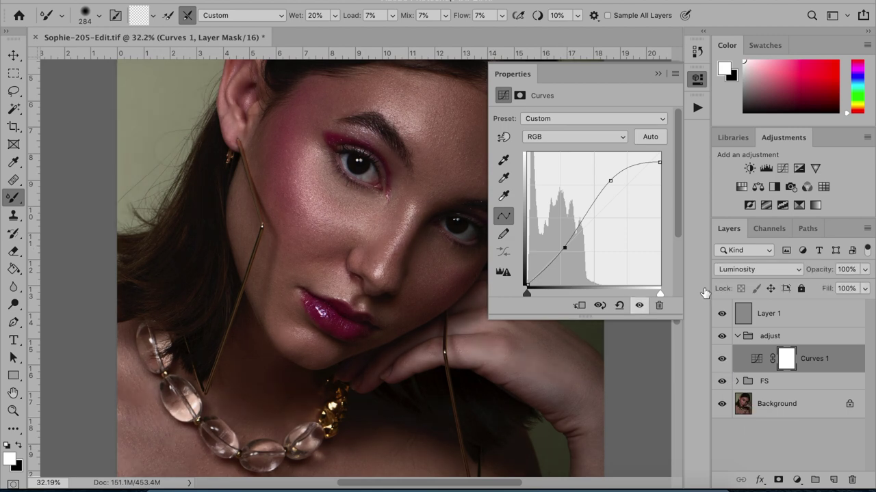
left_click(658, 73)
scroll(609, 260, "up", 2)
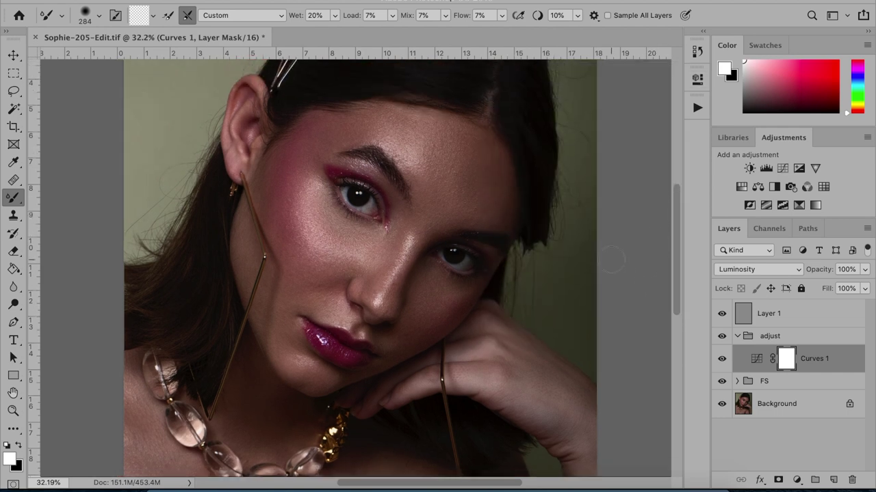
scroll(610, 260, "down", 5)
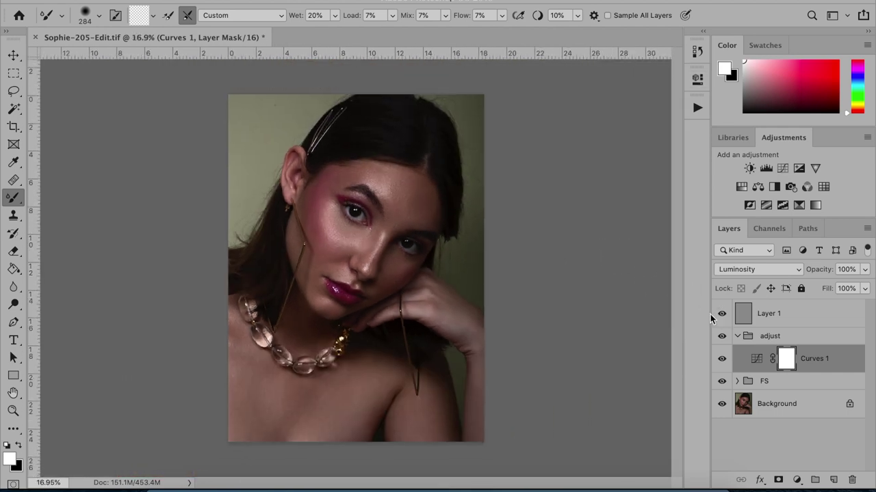
left_click(722, 358)
left_click(722, 358)
left_click(721, 359)
left_click(722, 358)
left_click(722, 358)
left_click(721, 359)
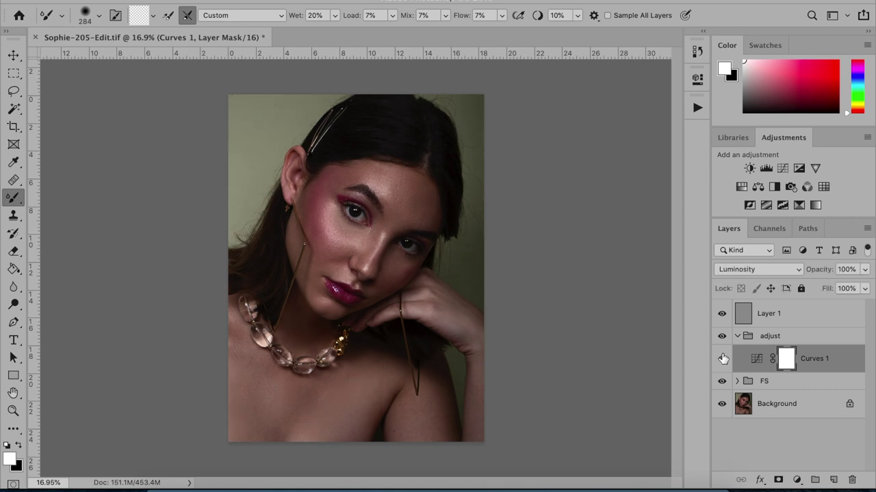
Set the Curves 1 layer's opacity to 61% and check the image without it.
left_click(864, 270)
left_click_drag(834, 286, 847, 287)
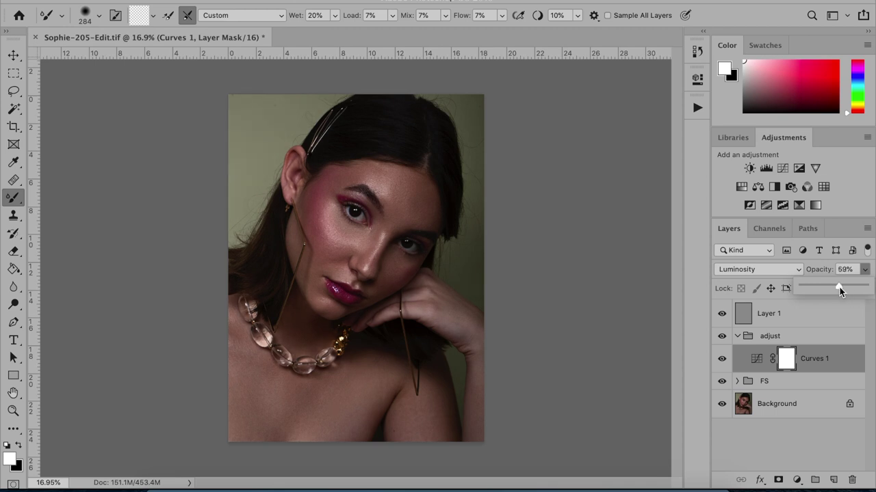
left_click(720, 361)
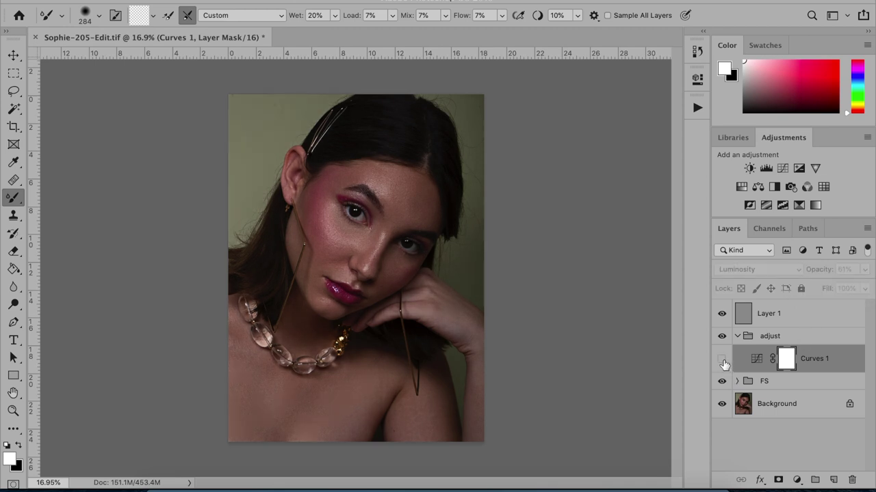
Rename the Curves 1 layer as lum and compare the portrait with it hidden and shown.
double_click(813, 359)
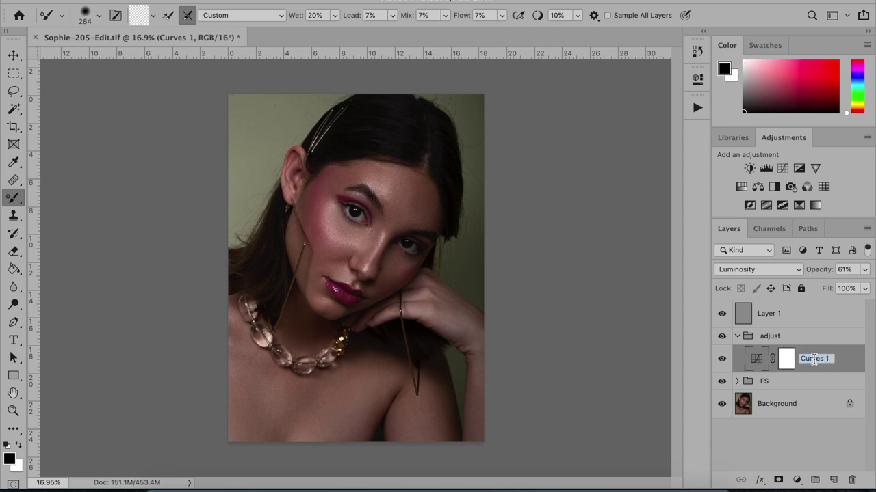
type("lum")
key("Return")
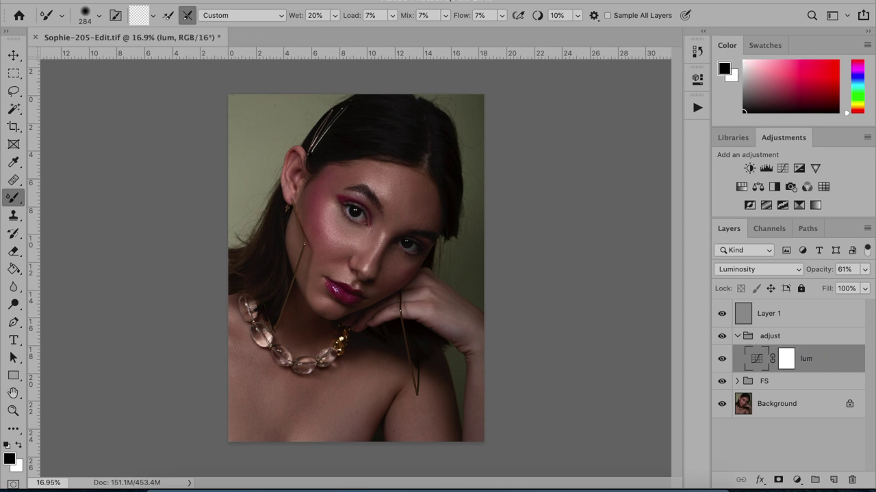
left_click(723, 360)
left_click(723, 360)
left_click(723, 360)
left_click(722, 360)
Rename the gray Soft Light layer as D&B.
left_click(807, 322)
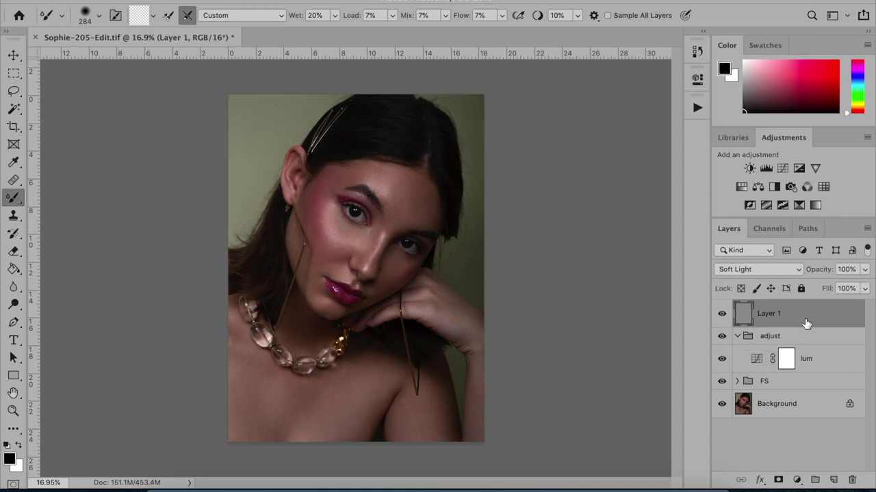
double_click(764, 314)
type("D&B")
key("Return")
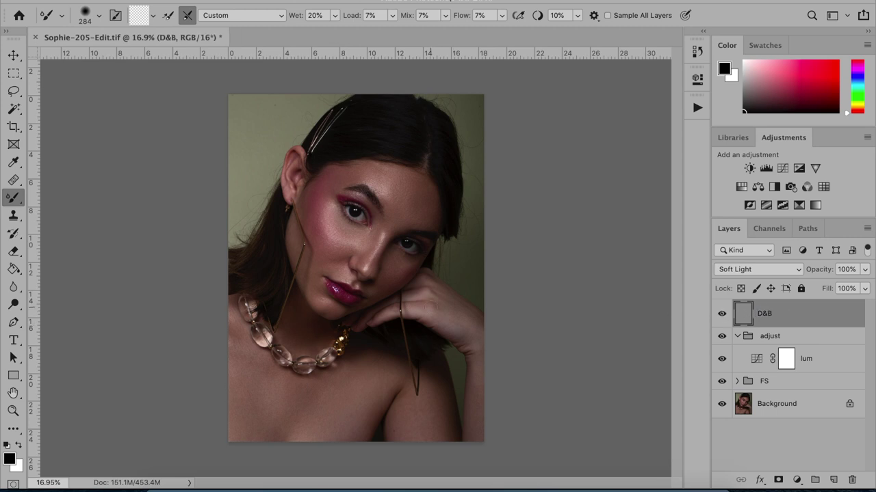
Compare the portrait with the lum layer hidden and shown, leaving it visible.
left_click(721, 359)
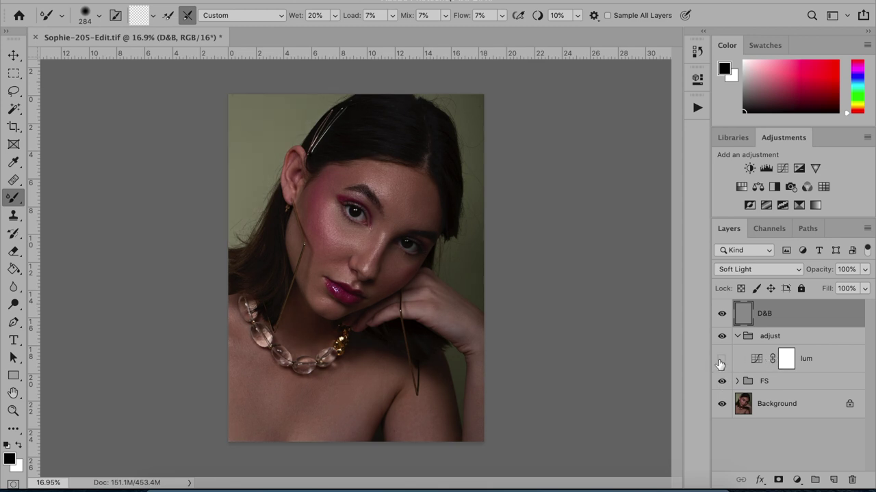
left_click(721, 359)
left_click(718, 362)
left_click(718, 361)
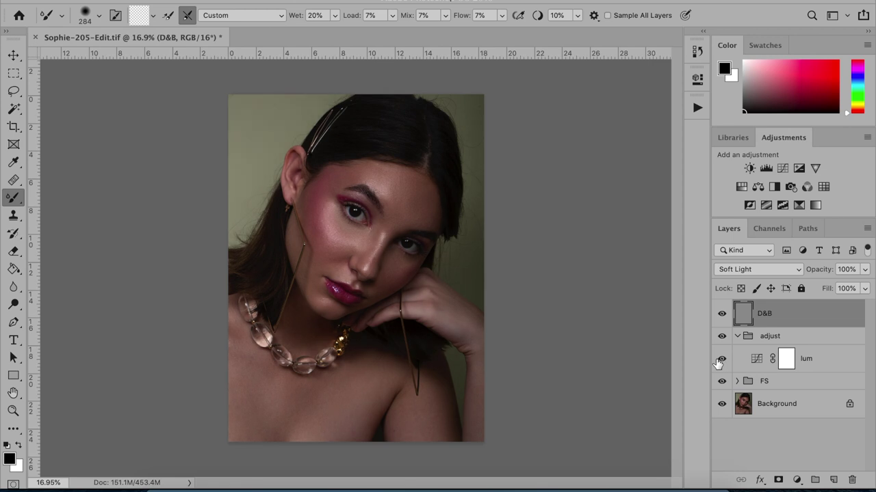
left_click(718, 361)
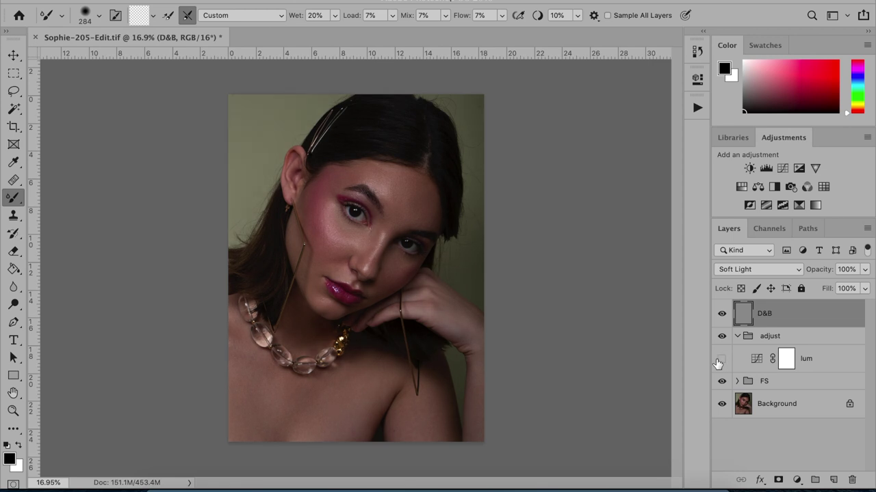
left_click(718, 361)
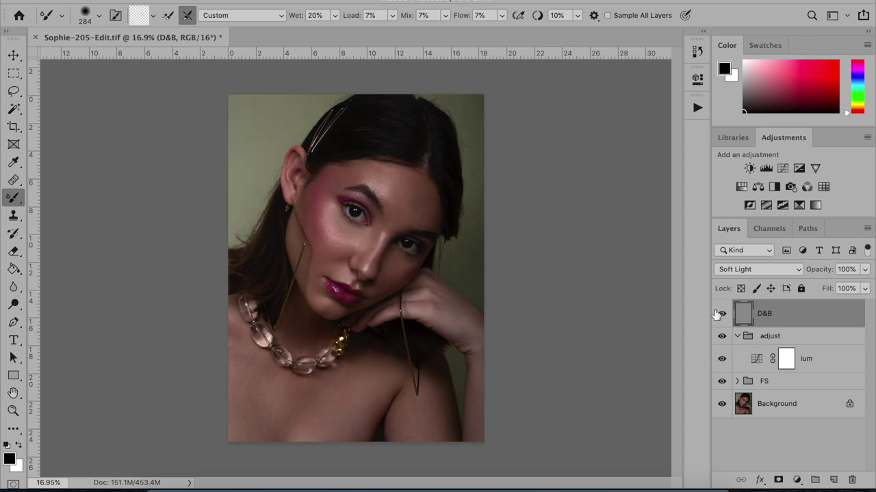
Activate the Dodge tool for the D&B layer and set its exposure to 5%.
left_click(15, 305)
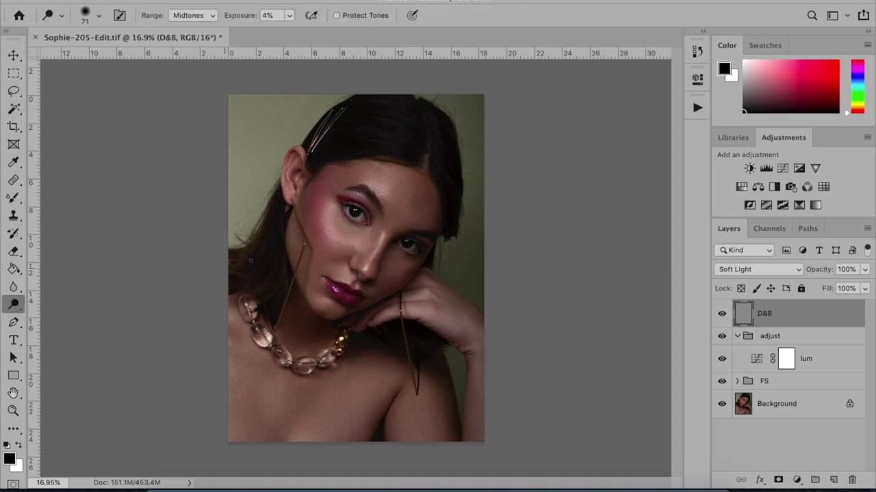
left_click(275, 15)
type("5")
key("Return")
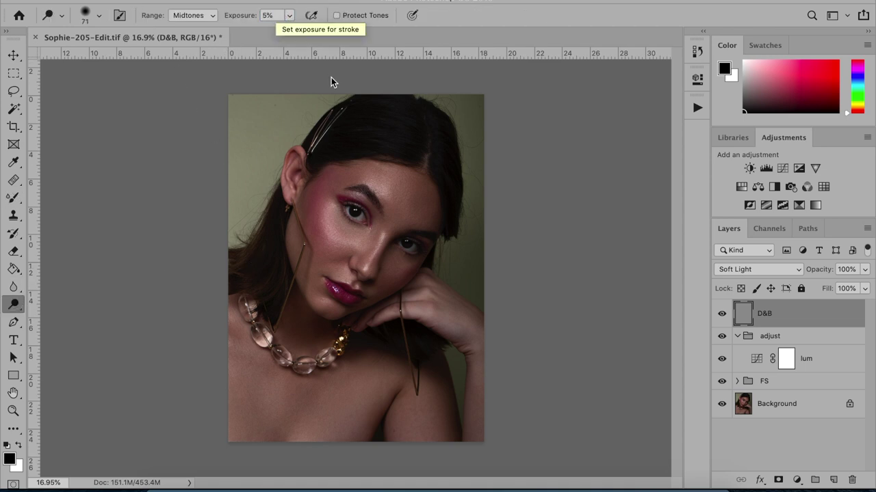
Set the Dodge brush size to 118 px for work close up on the face.
scroll(409, 205, "up", 2)
scroll(409, 205, "up", 4)
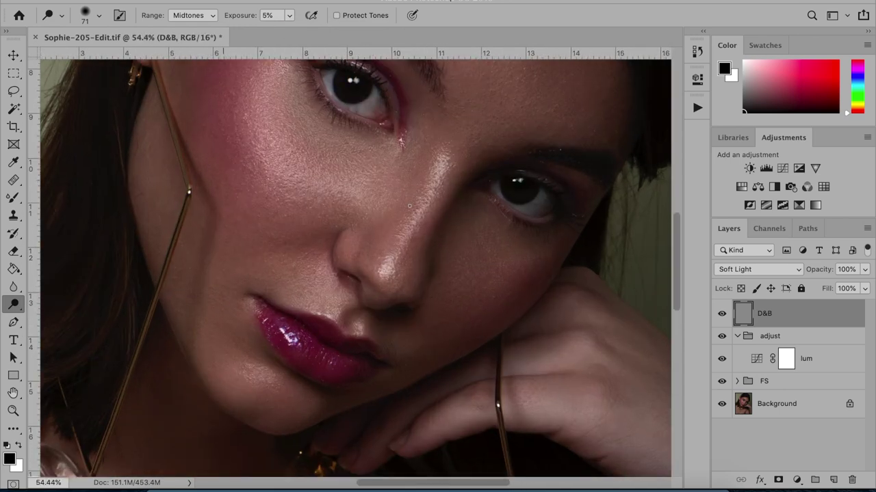
scroll(409, 206, "up", 1)
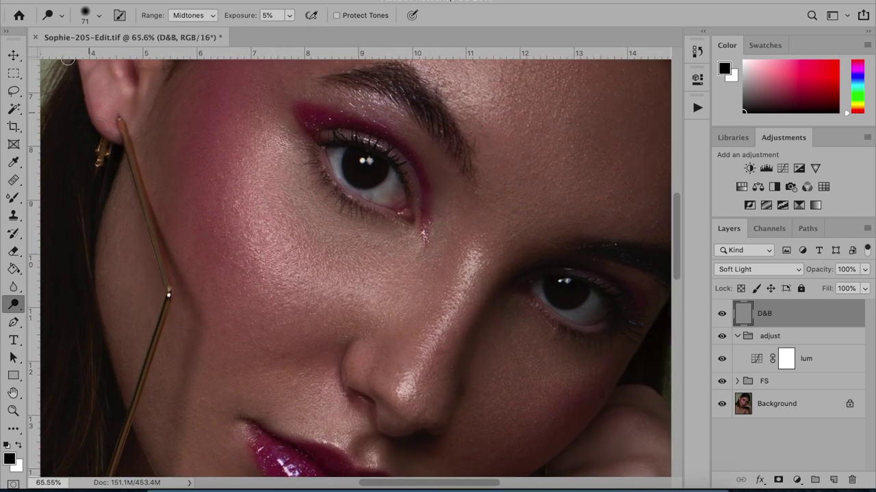
left_click(99, 15)
left_click_drag(106, 58, 124, 57)
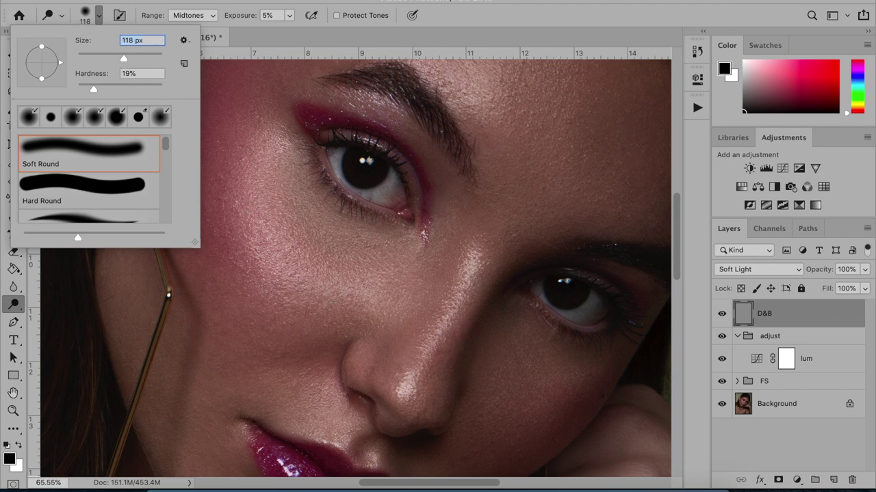
key("Return")
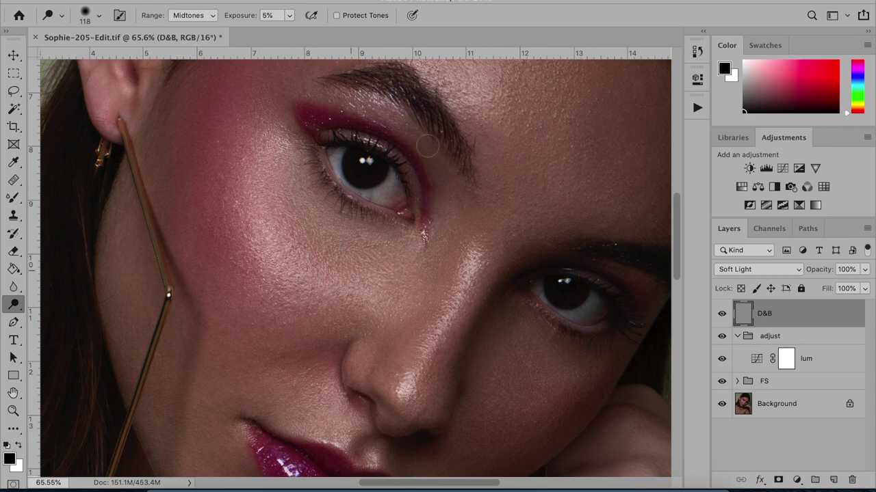
Reduce the Dodge brush size to 43 px for finer work around the eye and forehead.
scroll(451, 142, "up", 3)
scroll(452, 142, "up", 1)
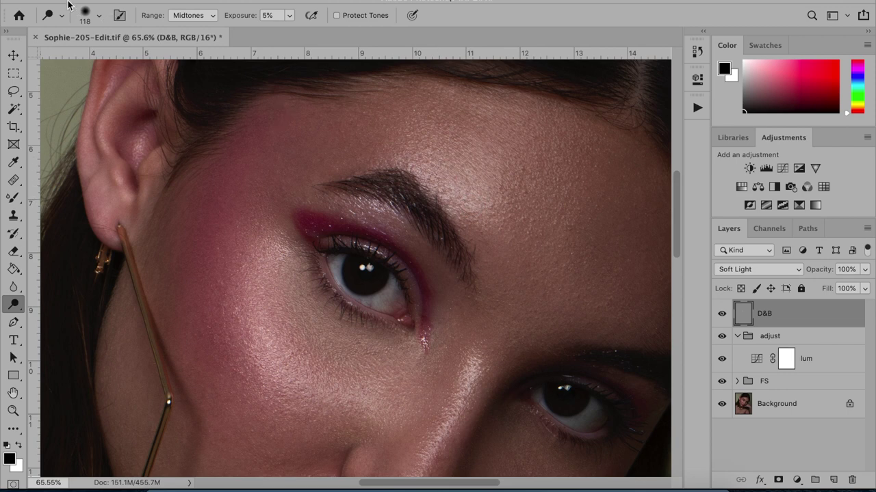
left_click(100, 15)
left_click_drag(104, 58, 95, 58)
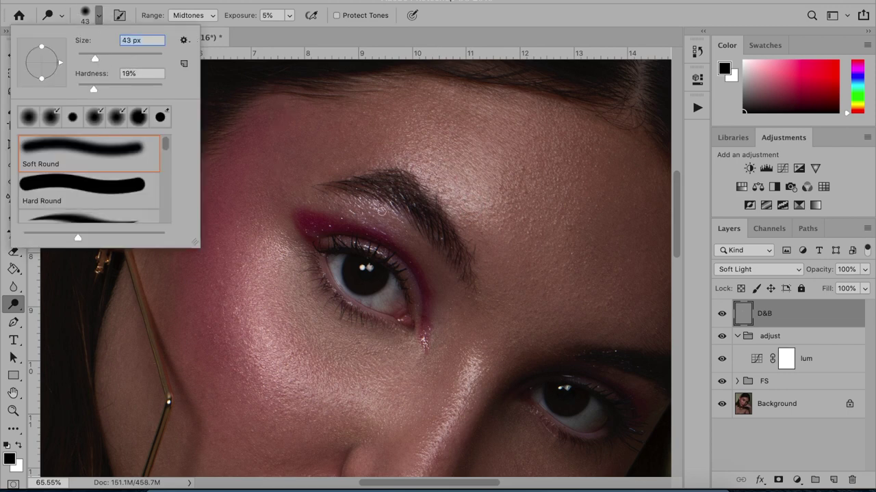
key("Return")
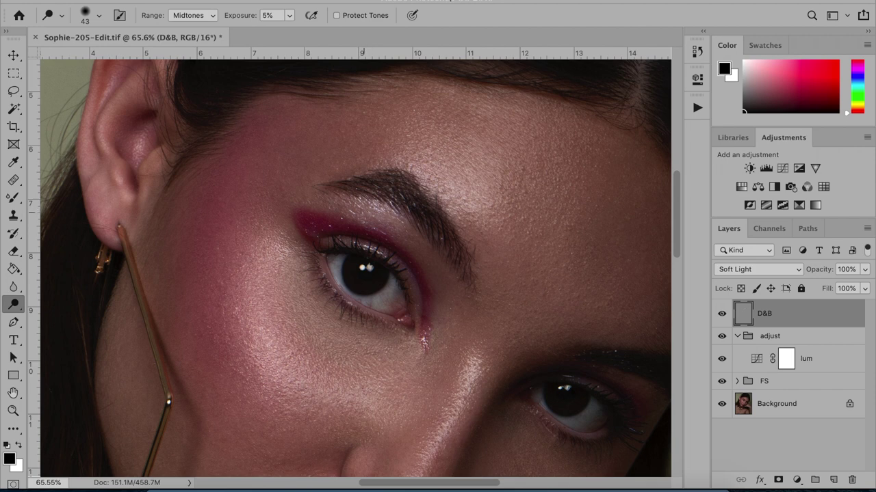
Set the Dodge exposure to 12% and the brush size to 25 px for detail work on the lips.
scroll(397, 218, "down", 5)
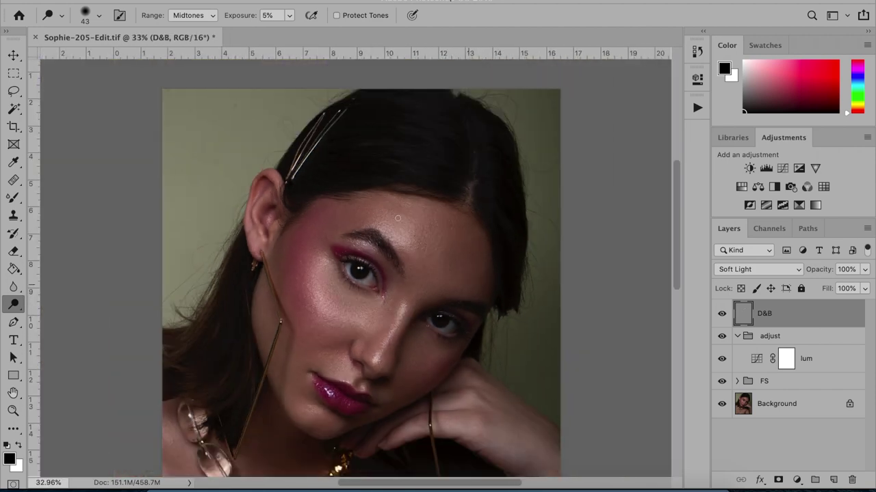
scroll(397, 218, "down", 5)
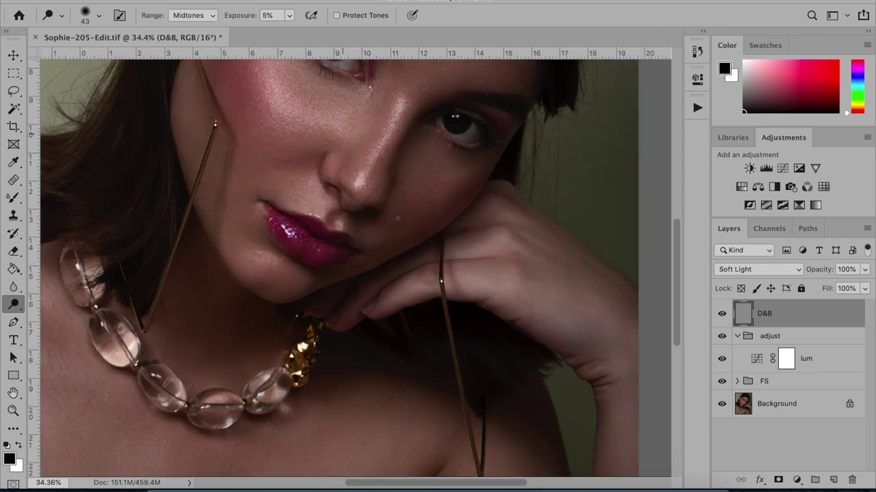
scroll(397, 218, "up", 5)
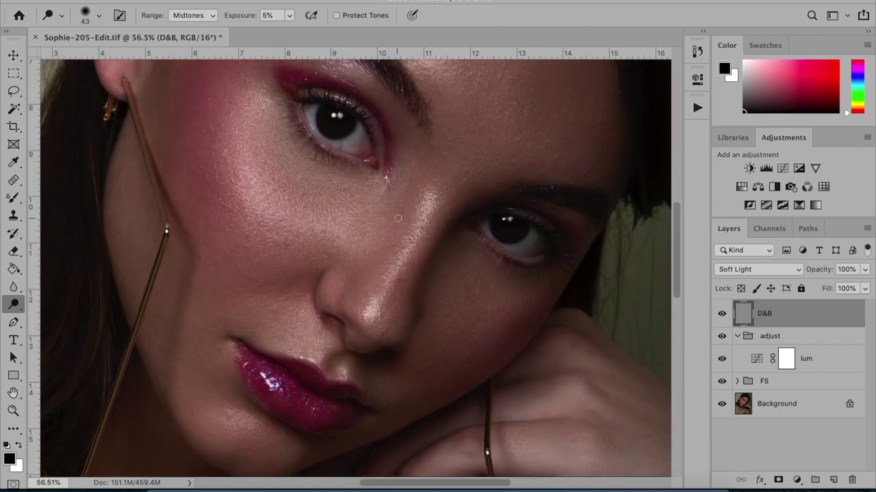
scroll(397, 218, "up", 3)
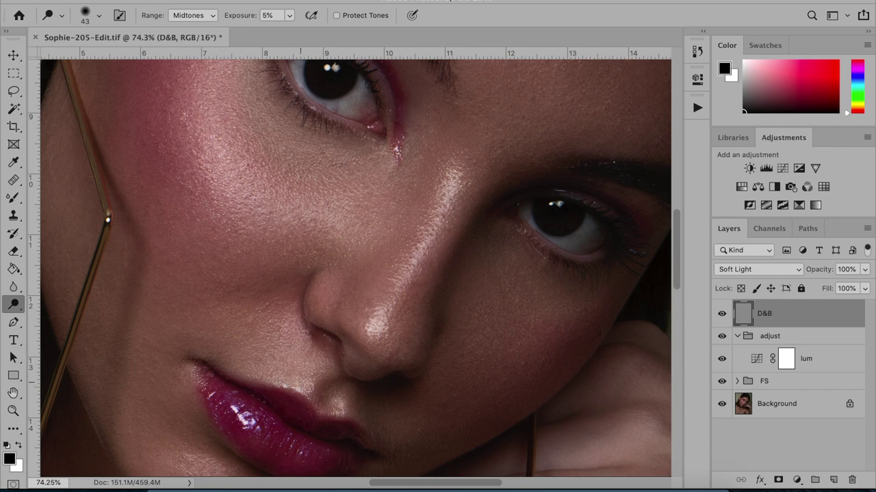
scroll(332, 376, "down", 3)
scroll(331, 376, "left", 3)
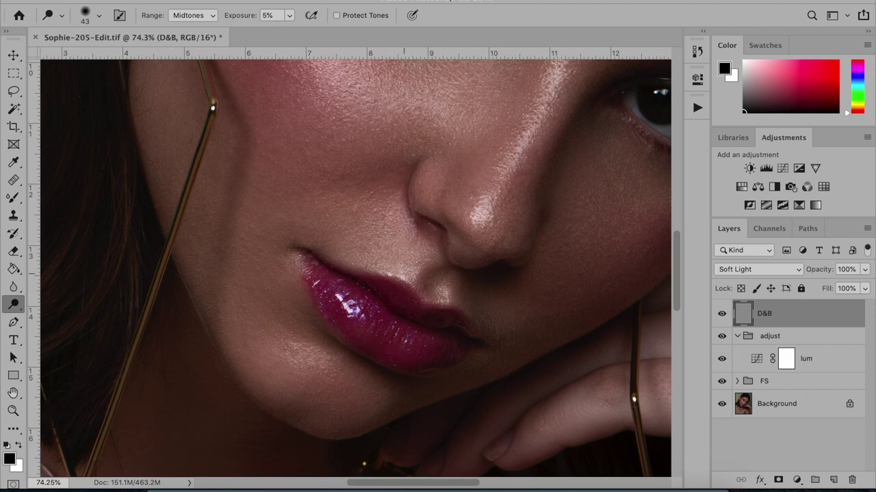
left_click(289, 18)
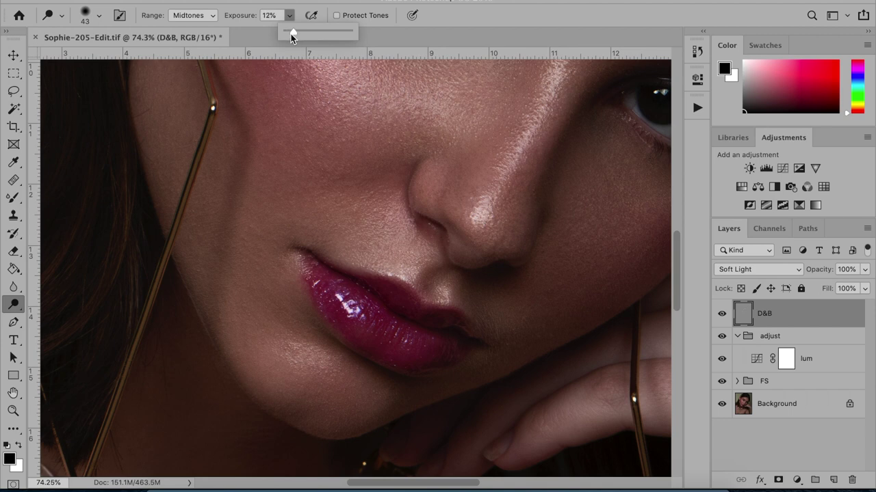
left_click(99, 15)
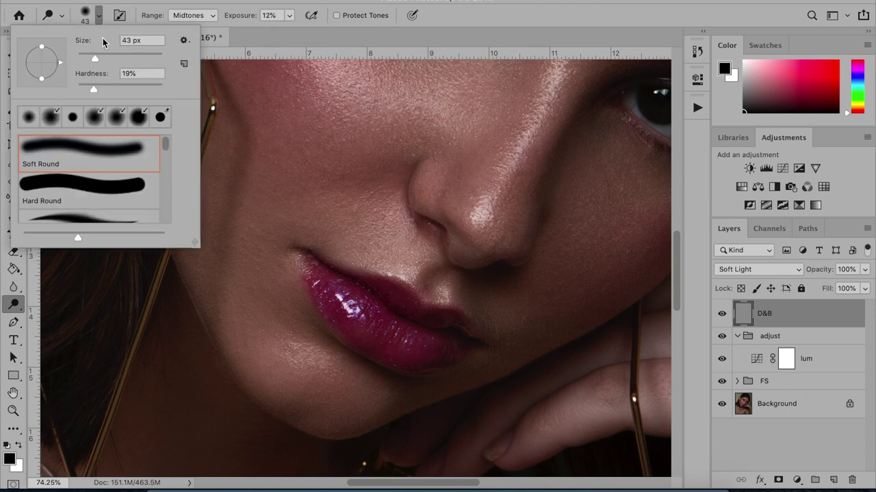
left_click_drag(95, 61, 87, 59)
scroll(295, 252, "up", 3)
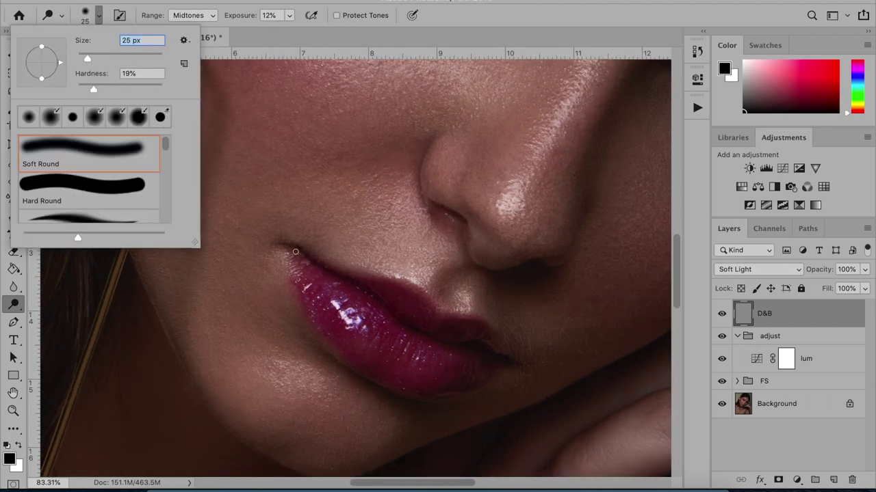
Set the Dodge exposure to 9% and the brush size to 31 px to continue working around the lips.
scroll(296, 252, "down", 3)
scroll(296, 252, "right", 2)
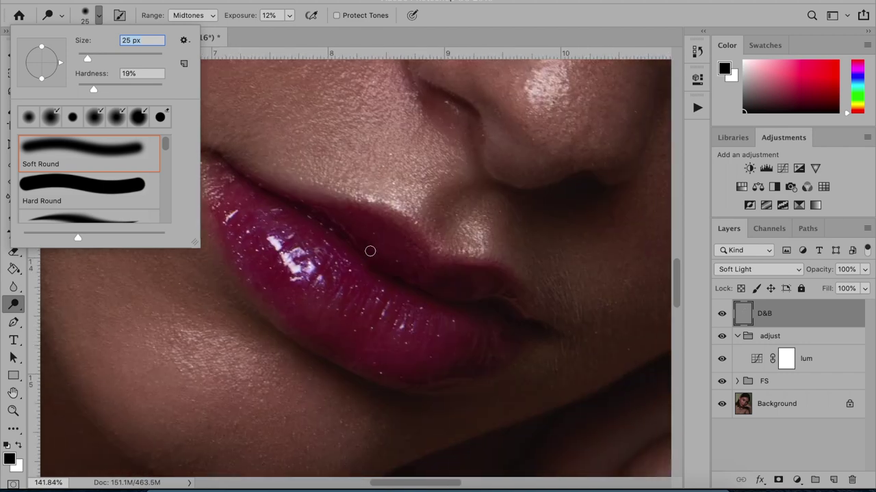
key("Return")
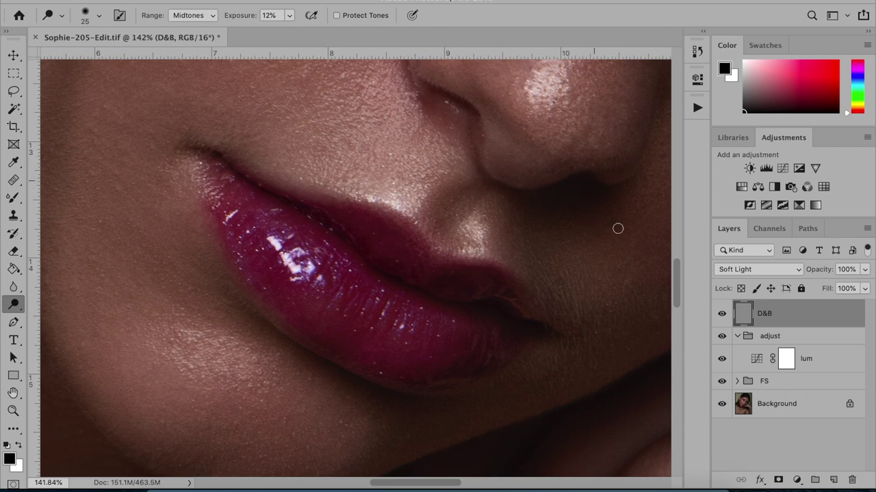
left_click(289, 15)
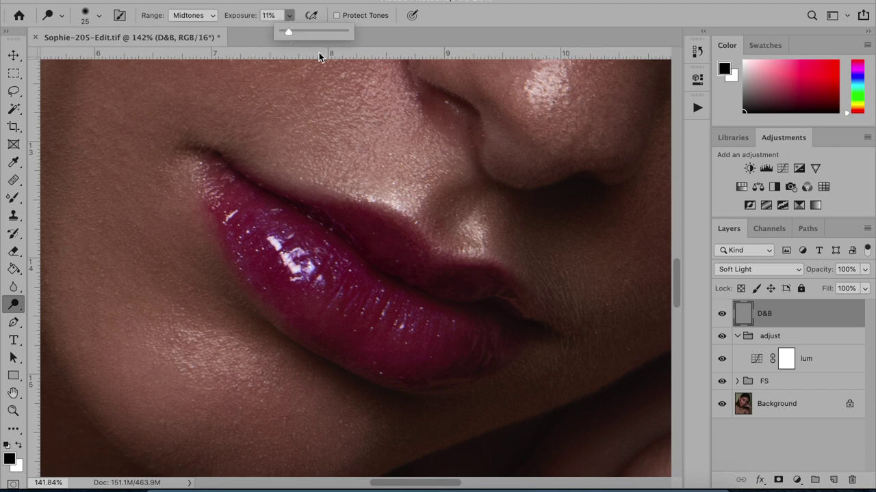
left_click(273, 15)
type("9")
key("Return")
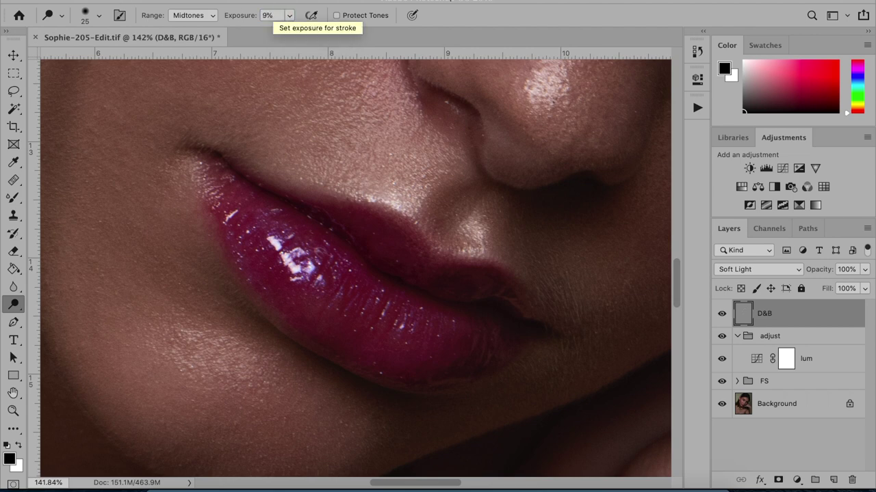
left_click(99, 15)
left_click_drag(90, 58, 91, 59)
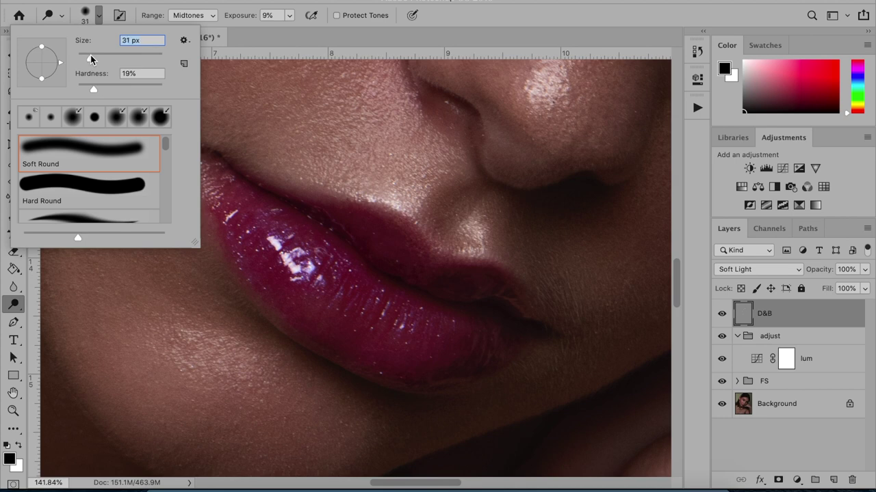
left_click(440, 231)
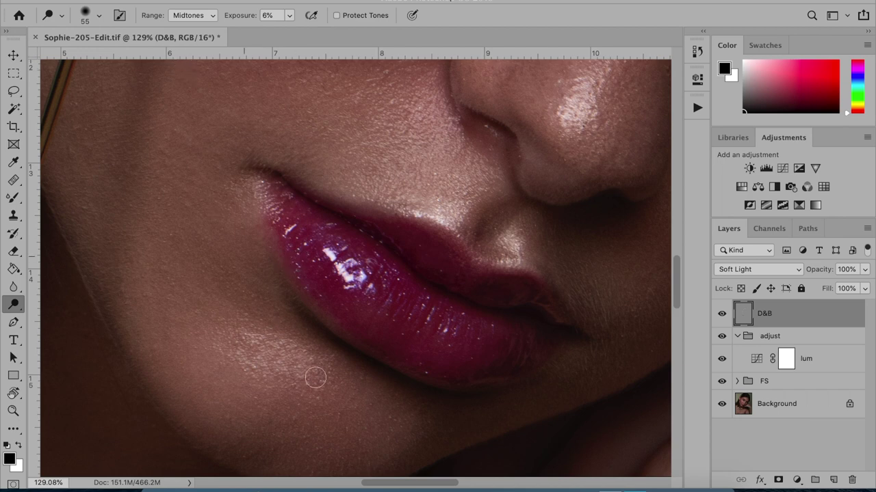
Toggle the D&B layer's visibility with the whole portrait in view to compare before and after the dodging and burning.
key("super+0")
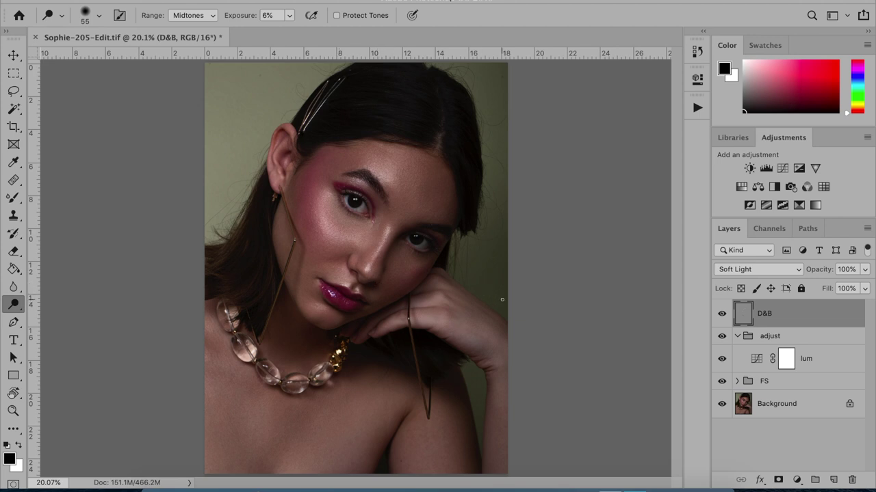
left_click(721, 314)
left_click(722, 314)
left_click(722, 314)
left_click(721, 314)
left_click(721, 314)
left_click(722, 313)
left_click(722, 314)
left_click(722, 314)
left_click(721, 314)
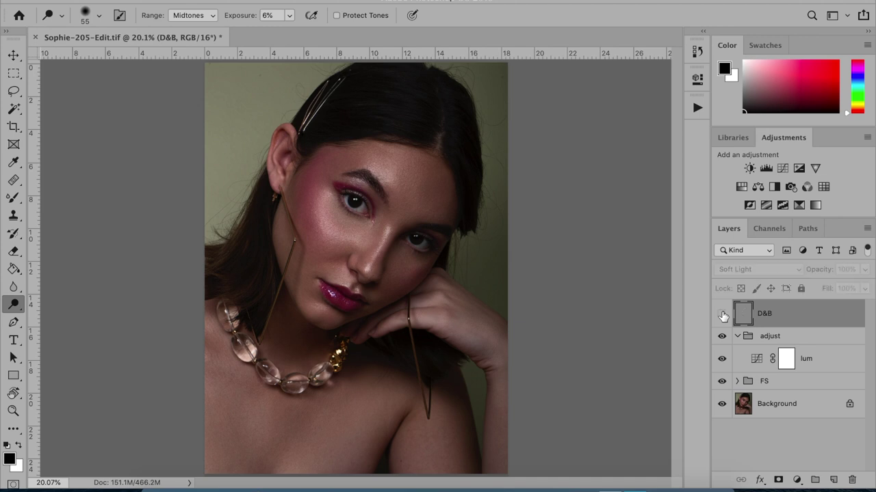
left_click(721, 314)
left_click(722, 314)
left_click(721, 314)
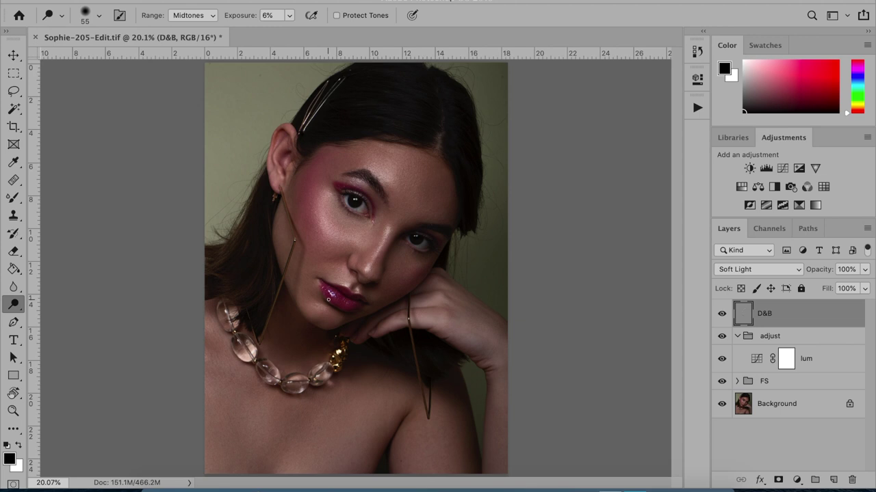
left_click(722, 314)
Set the Dodge exposure to 16% and brighten the iris and white of the brightly lit eye on the D&B layer.
scroll(360, 209, "up", 3)
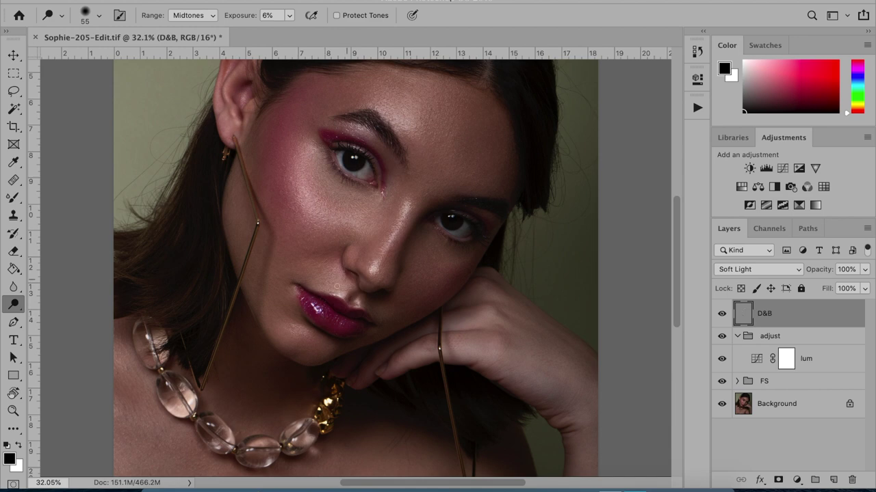
scroll(345, 216, "up", 5)
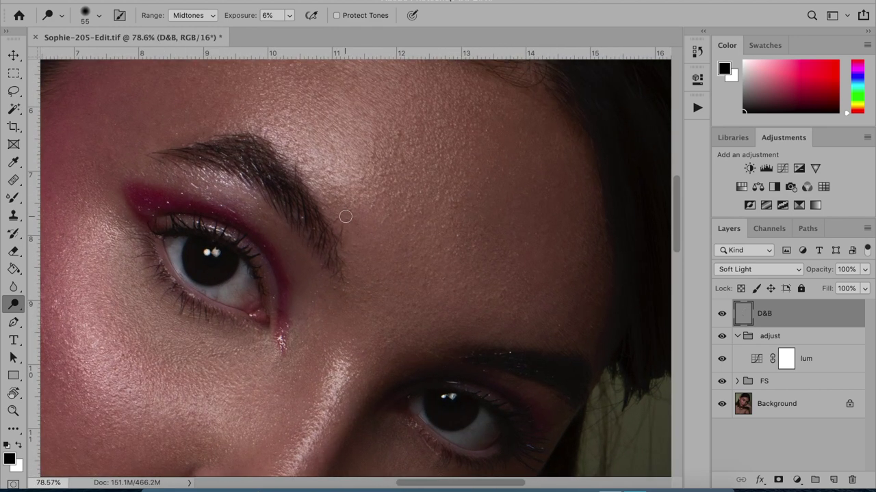
scroll(345, 216, "down", 3)
scroll(345, 216, "left", 4)
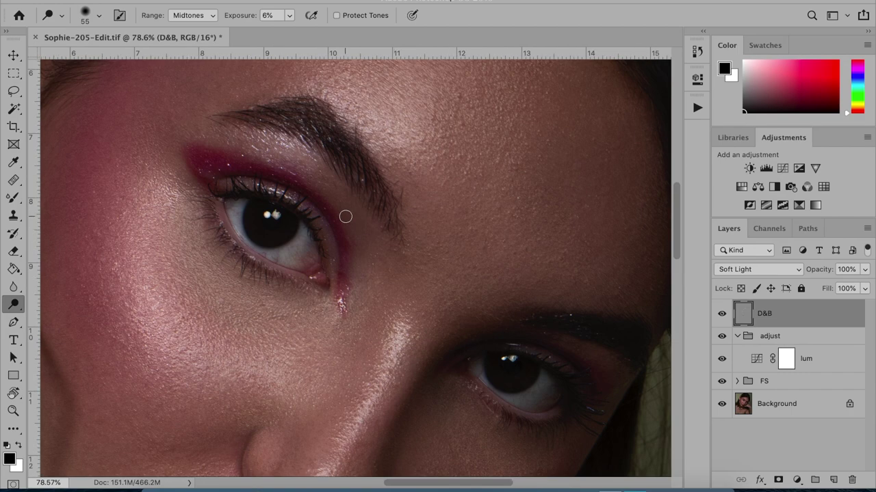
scroll(345, 216, "down", 2)
scroll(346, 216, "left", 3)
scroll(345, 216, "up", 3)
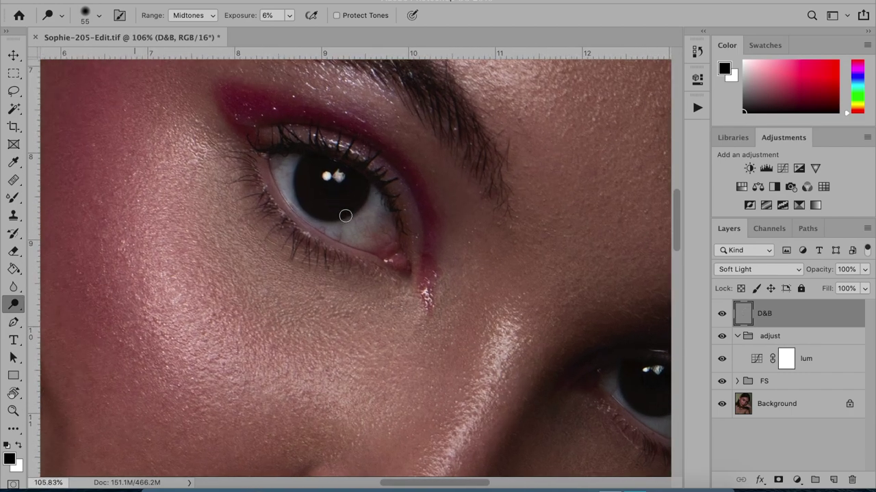
scroll(345, 216, "up", 1)
scroll(345, 216, "up", 2)
scroll(346, 216, "up", 3)
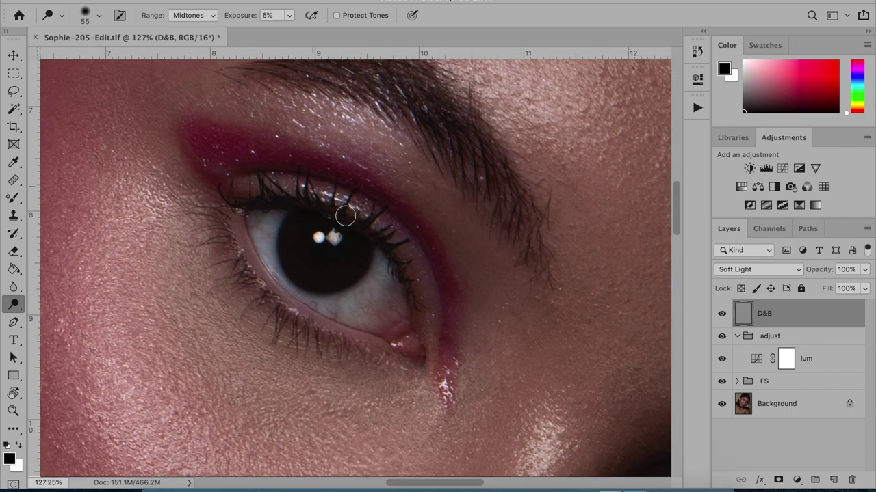
left_click(291, 15)
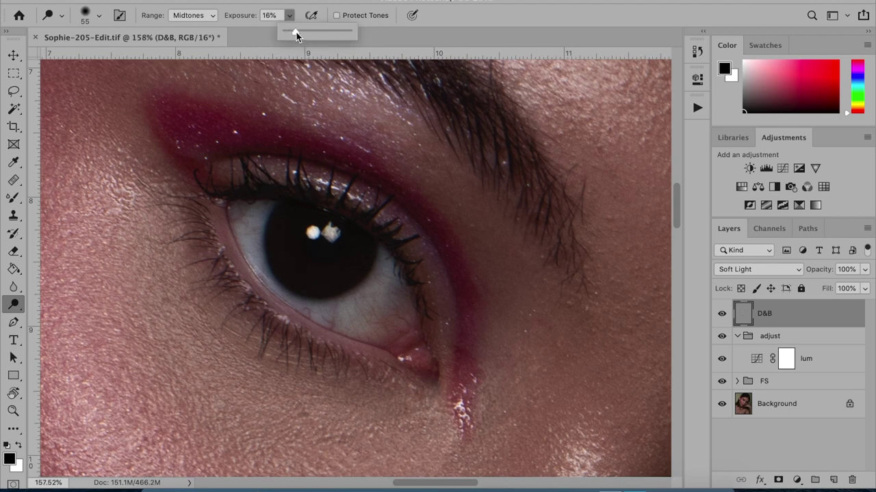
left_click(242, 247)
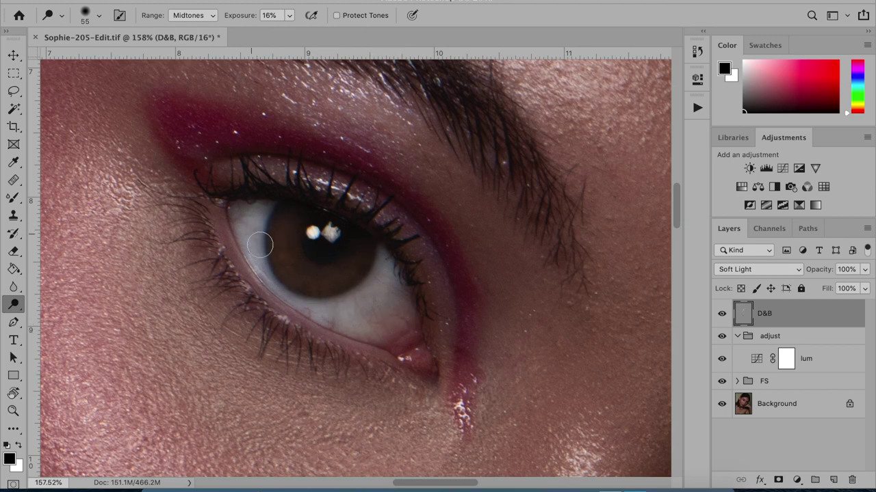
mouse_move(357, 255)
left_mouse_down()
mouse_move(310, 280)
mouse_move(365, 274)
left_mouse_up()
Dodge the iris and white of the shadowed eye at 16% exposure.
scroll(367, 274, "right", 2)
scroll(367, 276, "right", 10)
scroll(368, 275, "down", 5)
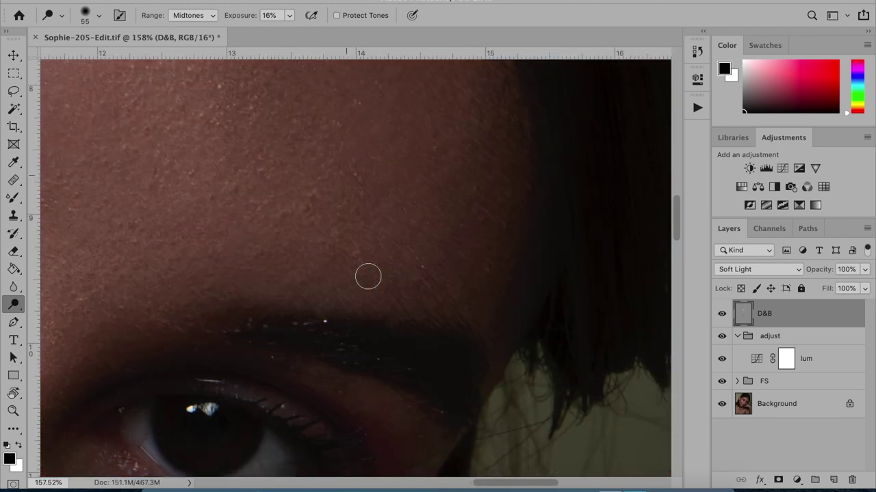
scroll(368, 276, "left", 2)
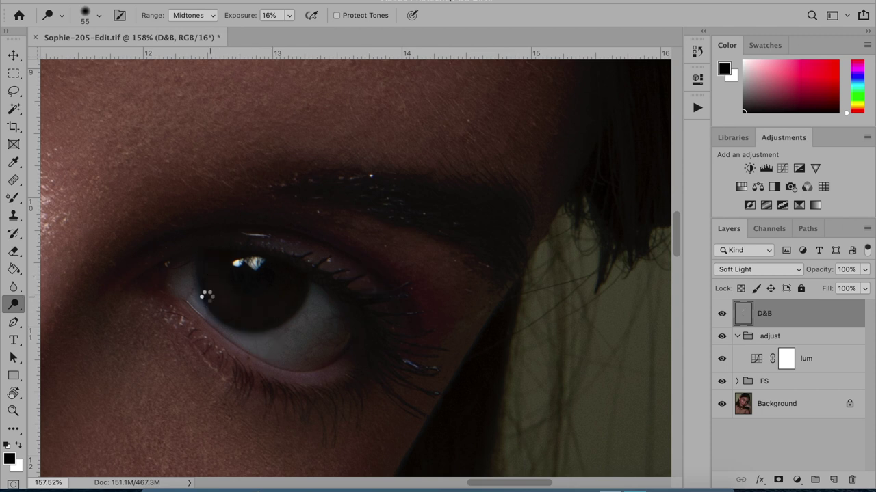
mouse_move(245, 316)
left_mouse_down()
mouse_move(276, 318)
mouse_move(212, 288)
mouse_move(221, 285)
mouse_move(225, 308)
mouse_move(203, 265)
mouse_move(213, 294)
mouse_move(197, 282)
mouse_move(235, 320)
mouse_move(274, 304)
mouse_move(265, 302)
mouse_move(339, 349)
mouse_move(234, 276)
mouse_move(271, 306)
mouse_move(213, 303)
mouse_move(250, 327)
mouse_move(267, 312)
mouse_move(282, 327)
mouse_move(314, 297)
mouse_move(297, 335)
mouse_move(272, 353)
mouse_move(258, 348)
mouse_move(310, 356)
mouse_move(304, 333)
mouse_move(323, 343)
mouse_move(328, 304)
mouse_move(321, 330)
mouse_move(301, 348)
mouse_move(280, 333)
mouse_move(306, 333)
mouse_move(309, 305)
mouse_move(336, 331)
mouse_move(321, 322)
mouse_move(291, 347)
mouse_move(282, 333)
mouse_move(314, 353)
mouse_move(329, 329)
mouse_move(271, 343)
mouse_move(273, 336)
mouse_move(234, 326)
mouse_move(254, 318)
mouse_move(199, 265)
mouse_move(205, 297)
mouse_move(195, 299)
mouse_move(225, 314)
mouse_move(268, 316)
mouse_move(284, 282)
mouse_move(297, 292)
mouse_move(295, 280)
mouse_move(319, 295)
mouse_move(313, 314)
mouse_move(299, 314)
mouse_move(297, 333)
mouse_move(284, 332)
mouse_move(322, 342)
mouse_move(324, 301)
mouse_move(328, 319)
mouse_move(310, 323)
mouse_move(187, 285)
mouse_move(223, 312)
mouse_move(270, 307)
mouse_move(324, 346)
mouse_move(362, 332)
mouse_move(312, 362)
mouse_move(307, 345)
mouse_move(264, 353)
mouse_move(345, 331)
mouse_move(334, 344)
mouse_move(332, 319)
left_mouse_up()
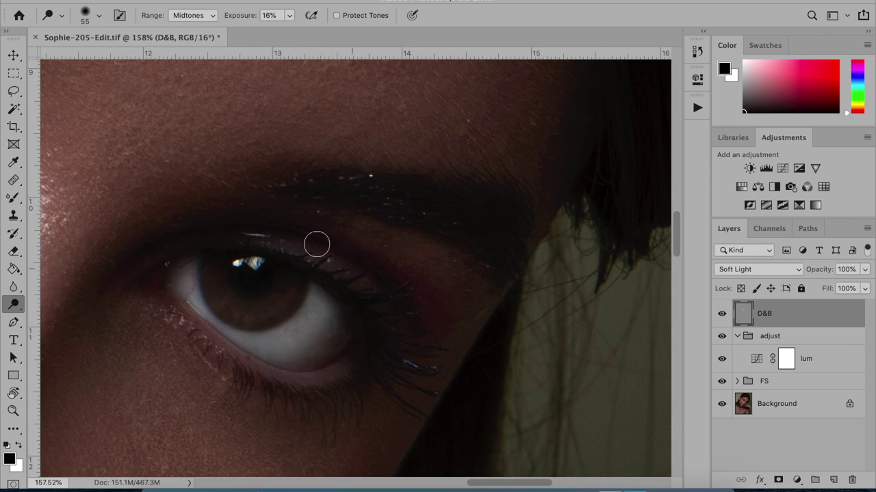
Set the exposure to 5% and softly shade the edges of the whites in both eyes.
left_click(288, 19)
left_click_drag(287, 34, 281, 33)
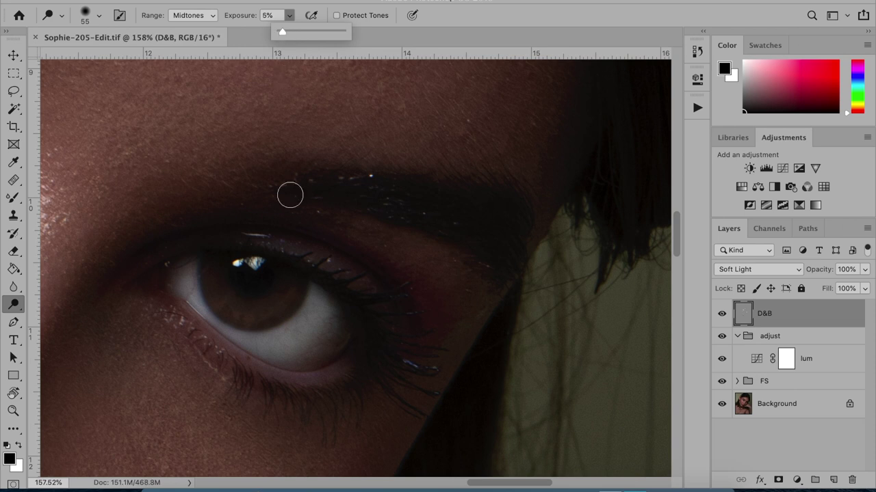
left_click(288, 358)
mouse_move(277, 355)
left_mouse_down()
mouse_move(242, 338)
mouse_move(240, 345)
mouse_move(312, 348)
mouse_move(307, 357)
mouse_move(335, 336)
mouse_move(327, 351)
mouse_move(335, 345)
mouse_move(291, 352)
mouse_move(308, 357)
mouse_move(169, 272)
mouse_move(177, 293)
mouse_move(176, 262)
left_mouse_up()
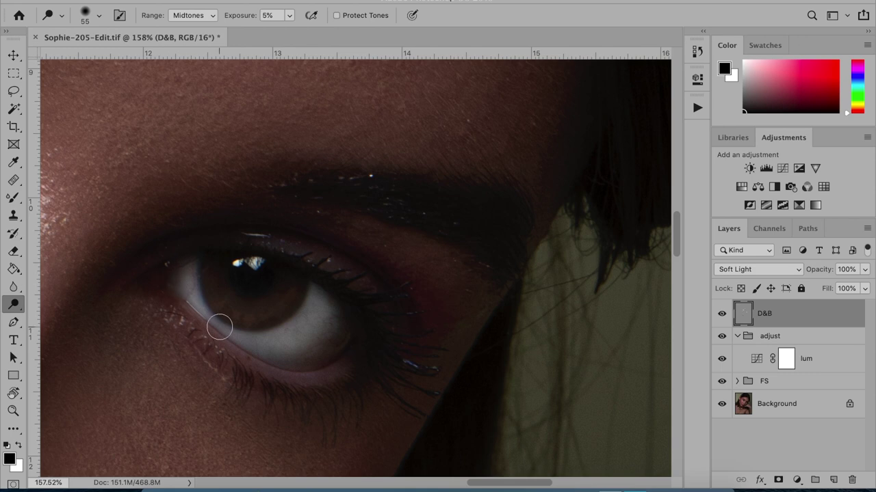
scroll(219, 322, "left", 10)
scroll(219, 326, "up", 10)
scroll(219, 326, "left", 5)
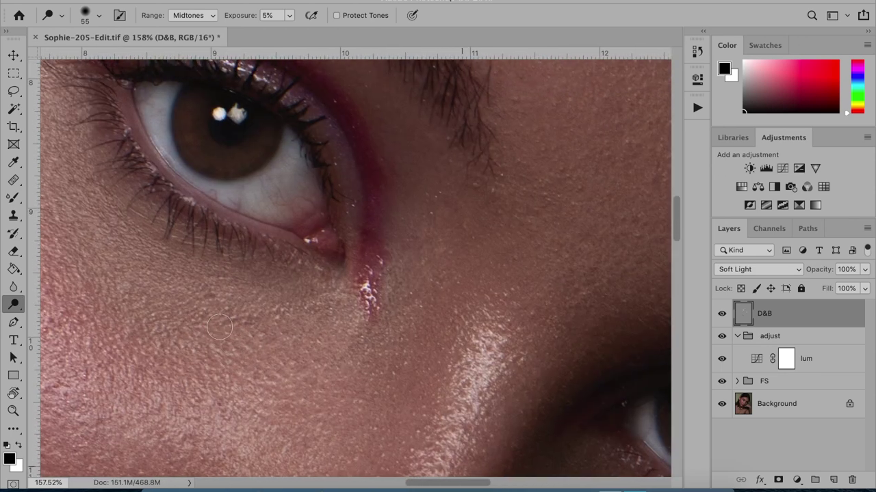
mouse_move(133, 197)
left_mouse_down()
mouse_move(149, 163)
mouse_move(150, 188)
mouse_move(159, 166)
mouse_move(182, 227)
mouse_move(232, 246)
mouse_move(301, 301)
mouse_move(312, 283)
mouse_move(286, 300)
mouse_move(332, 281)
left_mouse_up()
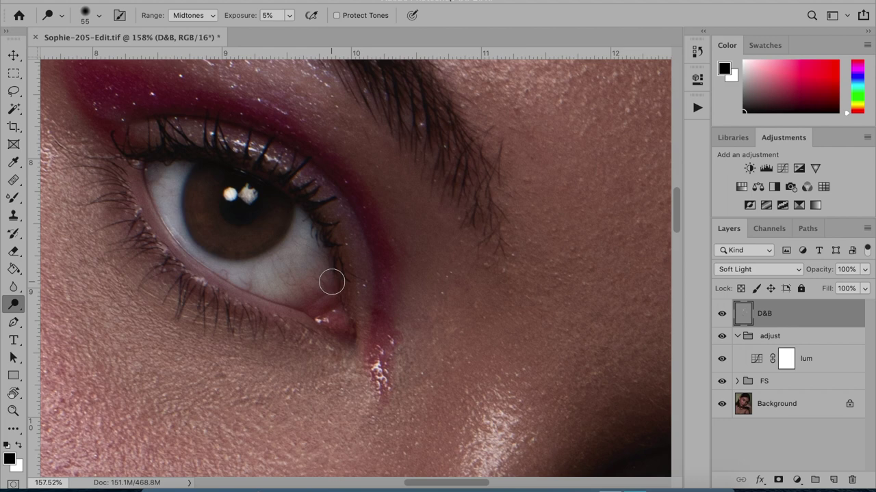
Set the Dodge exposure to 10% and the brush size to 20 px for detail work on the brightly lit eye's pupil.
scroll(332, 281, "down", 3)
scroll(332, 281, "up", 1)
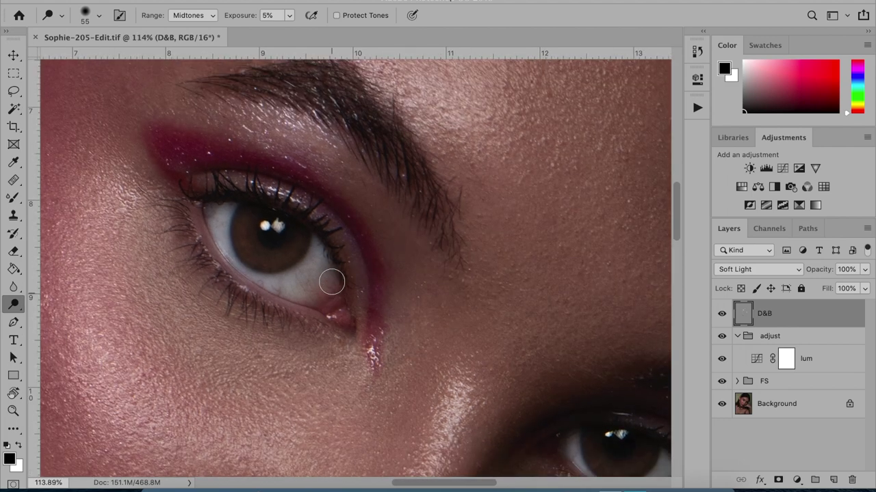
left_click(290, 15)
left_click_drag(292, 30, 292, 31)
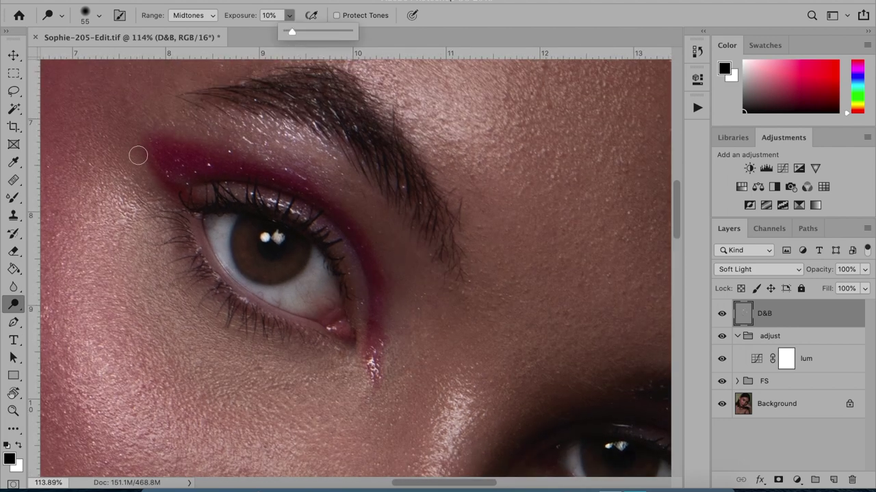
left_click(99, 15)
left_click_drag(90, 60, 87, 59)
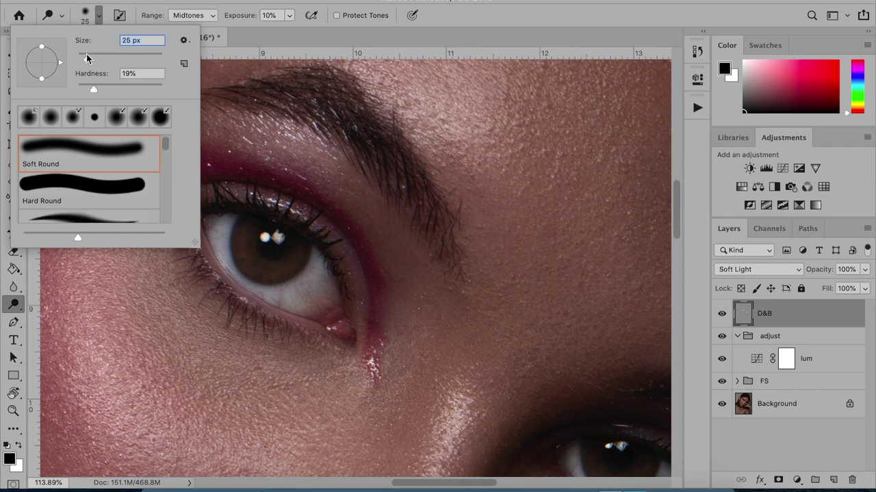
scroll(255, 258, "up", 5)
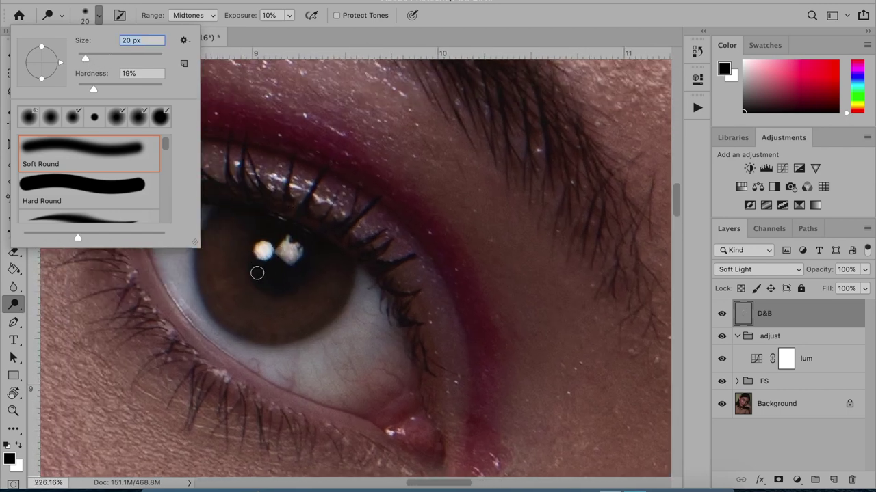
key("Return")
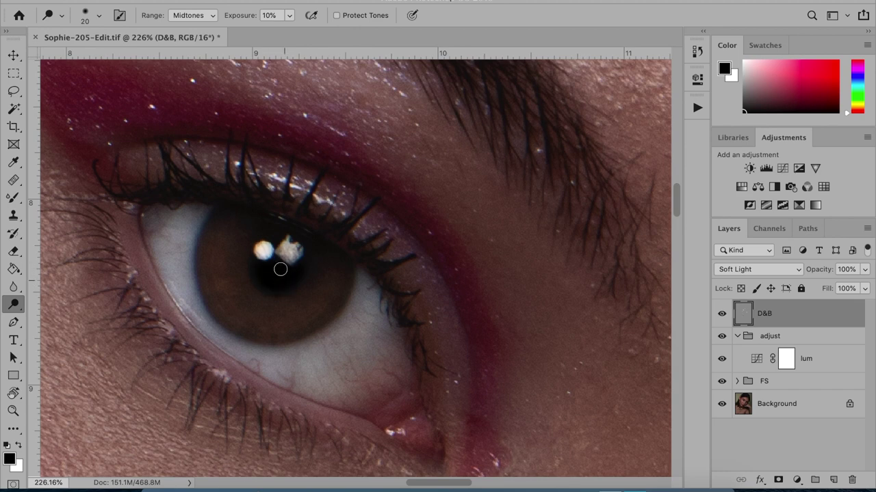
Deepen the pupil of the brightly lit eye and brighten its catchlights.
mouse_move(268, 288)
left_mouse_down()
mouse_move(295, 281)
mouse_move(282, 287)
mouse_move(300, 264)
mouse_move(287, 279)
mouse_move(261, 273)
mouse_move(311, 302)
mouse_move(253, 267)
mouse_move(269, 280)
mouse_move(277, 274)
left_mouse_up()
left_click_drag(290, 252, 292, 243)
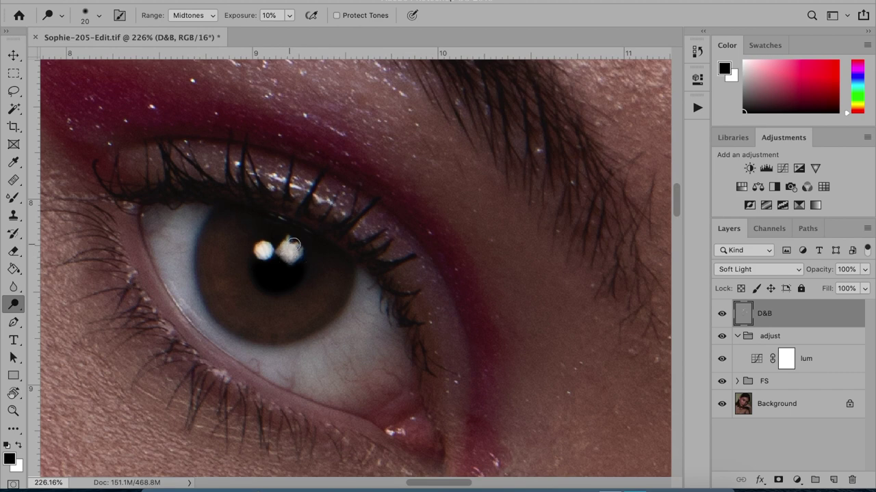
mouse_move(268, 279)
left_mouse_down()
mouse_move(305, 305)
mouse_move(256, 264)
mouse_move(297, 291)
left_mouse_up()
Brighten the catchlights and deepen the pupil of the shadowed eye.
scroll(297, 286, "right", 15)
scroll(297, 286, "down", 10)
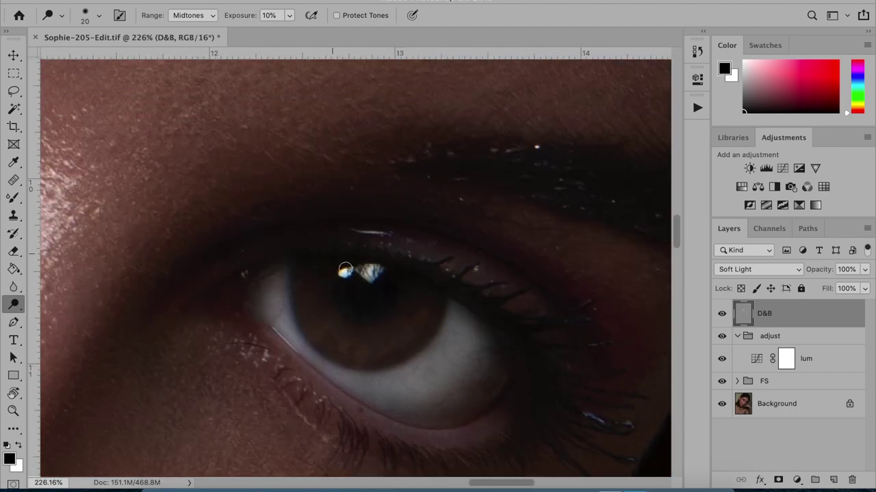
mouse_move(368, 268)
left_mouse_down()
mouse_move(348, 290)
mouse_move(341, 285)
mouse_move(362, 308)
mouse_move(352, 304)
mouse_move(376, 314)
mouse_move(370, 296)
mouse_move(355, 305)
mouse_move(377, 303)
mouse_move(386, 291)
mouse_move(344, 307)
mouse_move(378, 301)
mouse_move(426, 329)
mouse_move(392, 314)
mouse_move(404, 311)
mouse_move(348, 313)
mouse_move(372, 319)
mouse_move(382, 283)
mouse_move(371, 313)
mouse_move(382, 284)
mouse_move(387, 292)
mouse_move(365, 316)
mouse_move(346, 307)
mouse_move(345, 295)
mouse_move(382, 300)
mouse_move(396, 286)
mouse_move(398, 301)
mouse_move(392, 281)
mouse_move(385, 307)
left_mouse_up()
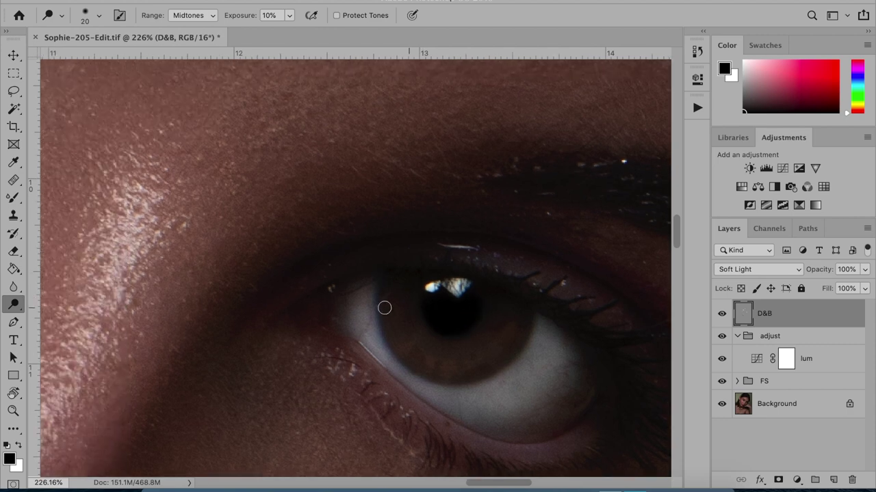
Compare the eye close-up with the D&B layer hidden and shown.
scroll(385, 308, "left", 15)
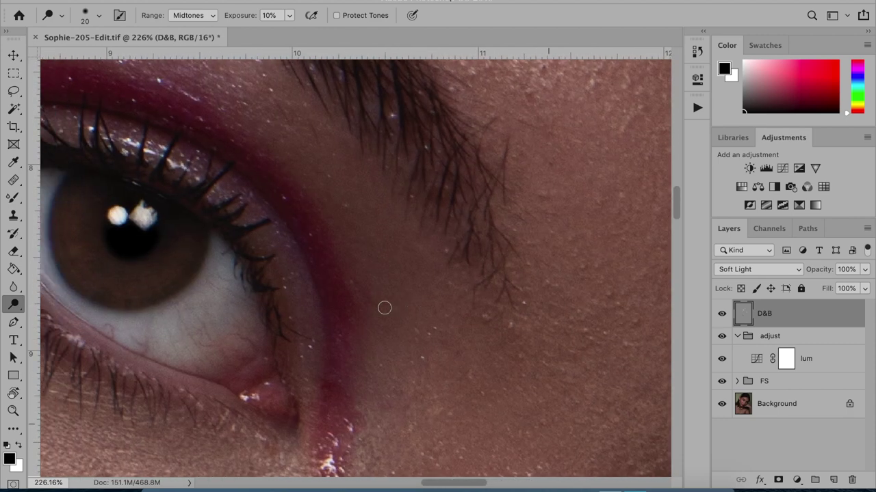
double_click(721, 313)
left_click(721, 313)
left_click(722, 313)
Define the upper lashes of both eyes with 20 px brush strokes at 10% exposure on the D&B layer.
scroll(158, 164, "left", 5)
mouse_move(130, 155)
left_mouse_down()
mouse_move(158, 167)
mouse_move(122, 133)
mouse_move(169, 169)
mouse_move(152, 159)
mouse_move(211, 169)
mouse_move(199, 156)
mouse_move(248, 154)
mouse_move(205, 141)
mouse_move(206, 149)
mouse_move(212, 127)
mouse_move(243, 166)
mouse_move(252, 156)
mouse_move(272, 166)
mouse_move(258, 158)
mouse_move(245, 107)
mouse_move(258, 163)
mouse_move(309, 171)
mouse_move(314, 132)
mouse_move(319, 184)
mouse_move(335, 150)
mouse_move(332, 183)
mouse_move(346, 196)
mouse_move(364, 203)
mouse_move(389, 179)
mouse_move(368, 212)
left_mouse_up()
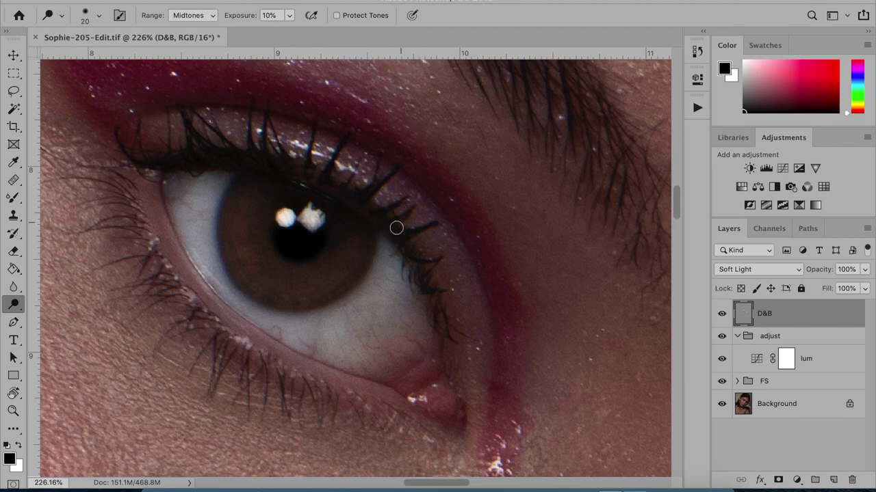
scroll(287, 376, "right", 10)
scroll(287, 377, "down", 5)
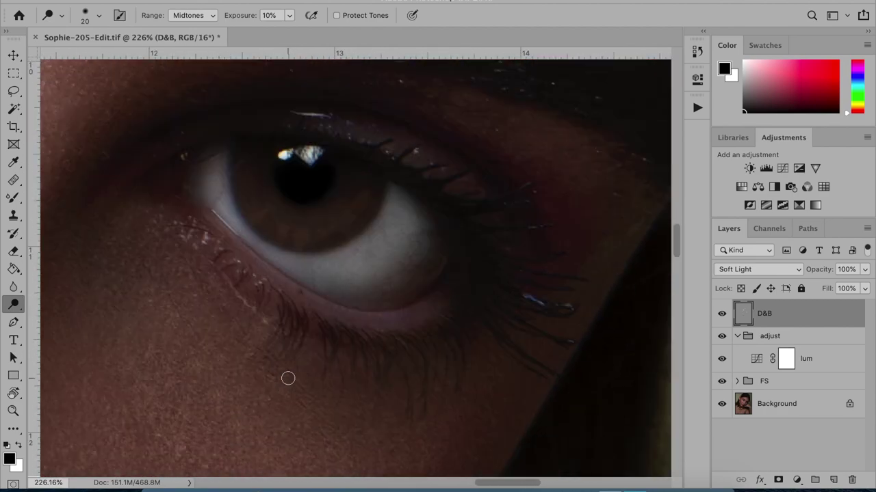
mouse_move(401, 146)
left_mouse_down()
mouse_move(391, 172)
mouse_move(442, 166)
mouse_move(400, 171)
mouse_move(553, 324)
mouse_move(535, 328)
left_mouse_up()
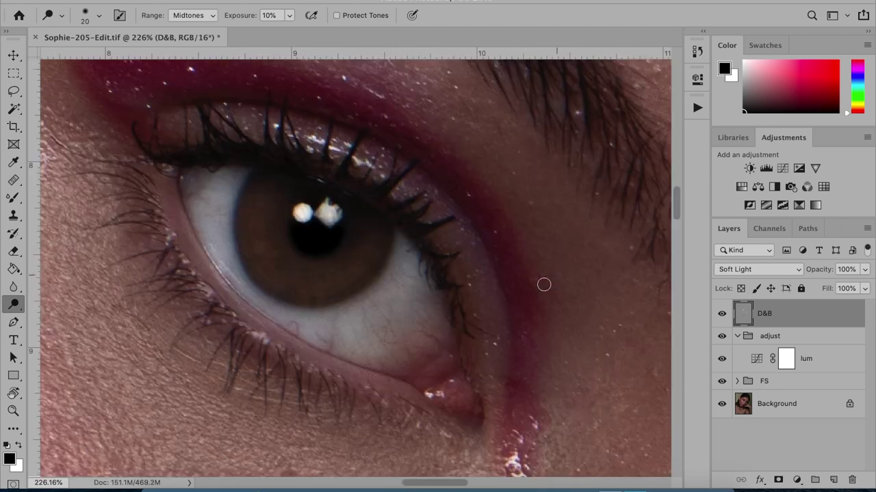
Darken the outer rim of the brightly lit eye's iris with 20 px brush strokes at 10% exposure on the D&B layer.
scroll(544, 286, "up", 3)
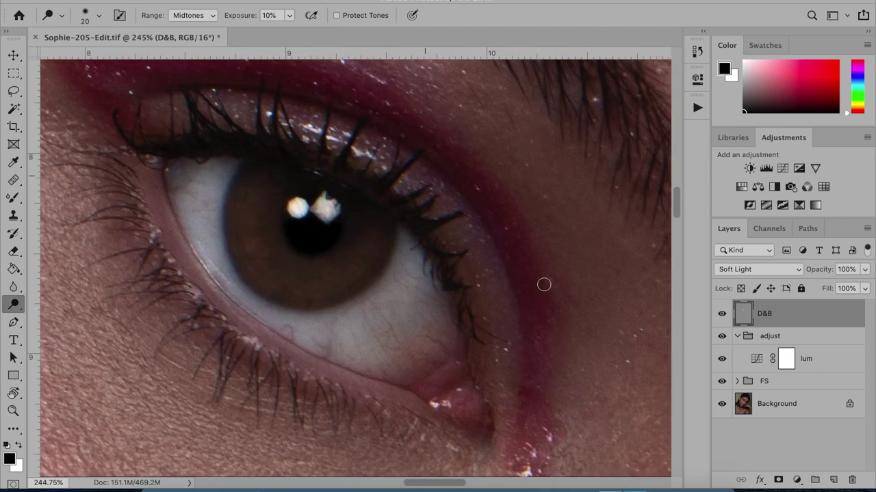
scroll(544, 285, "up", 1)
scroll(544, 285, "left", 1)
scroll(544, 285, "up", 1)
scroll(544, 285, "left", 1)
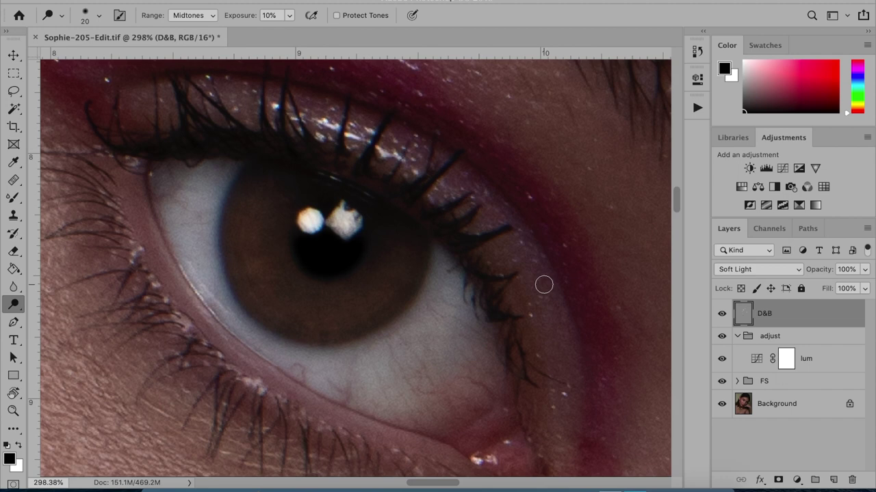
mouse_move(266, 186)
left_mouse_down()
mouse_move(255, 167)
mouse_move(223, 223)
mouse_move(235, 184)
mouse_move(234, 285)
mouse_move(236, 221)
mouse_move(223, 214)
mouse_move(254, 322)
mouse_move(225, 230)
mouse_move(269, 328)
mouse_move(327, 328)
mouse_move(249, 302)
mouse_move(242, 310)
mouse_move(329, 339)
mouse_move(353, 286)
mouse_move(416, 305)
mouse_move(432, 242)
mouse_move(406, 309)
mouse_move(366, 335)
mouse_move(394, 324)
mouse_move(409, 309)
mouse_move(359, 337)
mouse_move(411, 305)
mouse_move(390, 319)
mouse_move(426, 271)
mouse_move(393, 313)
mouse_move(417, 281)
mouse_move(353, 331)
mouse_move(372, 320)
mouse_move(331, 336)
mouse_move(423, 299)
mouse_move(390, 320)
mouse_move(424, 277)
mouse_move(428, 235)
mouse_move(408, 294)
mouse_move(422, 235)
mouse_move(404, 213)
mouse_move(261, 179)
mouse_move(253, 164)
mouse_move(231, 186)
mouse_move(259, 160)
mouse_move(233, 182)
mouse_move(221, 212)
mouse_move(229, 263)
mouse_move(235, 200)
mouse_move(253, 173)
mouse_move(237, 223)
mouse_move(274, 169)
mouse_move(247, 192)
mouse_move(275, 178)
mouse_move(232, 221)
mouse_move(432, 237)
mouse_move(416, 239)
mouse_move(400, 220)
mouse_move(387, 289)
mouse_move(404, 277)
mouse_move(386, 254)
mouse_move(347, 293)
mouse_move(391, 207)
mouse_move(413, 239)
mouse_move(234, 278)
mouse_move(240, 308)
mouse_move(368, 330)
mouse_move(393, 217)
mouse_move(400, 242)
left_mouse_up()
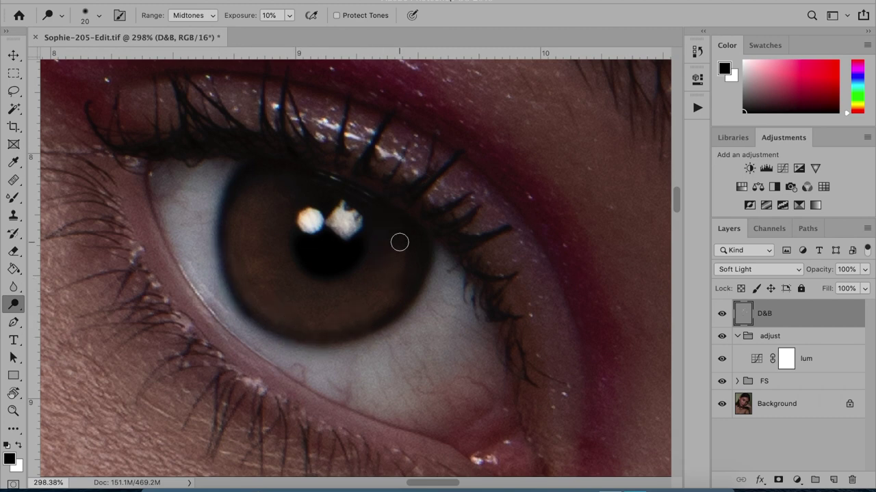
Darken the outer rim of the shadowed eye's iris with the same 20 px brush.
scroll(400, 243, "right", 3)
scroll(400, 243, "up", 3)
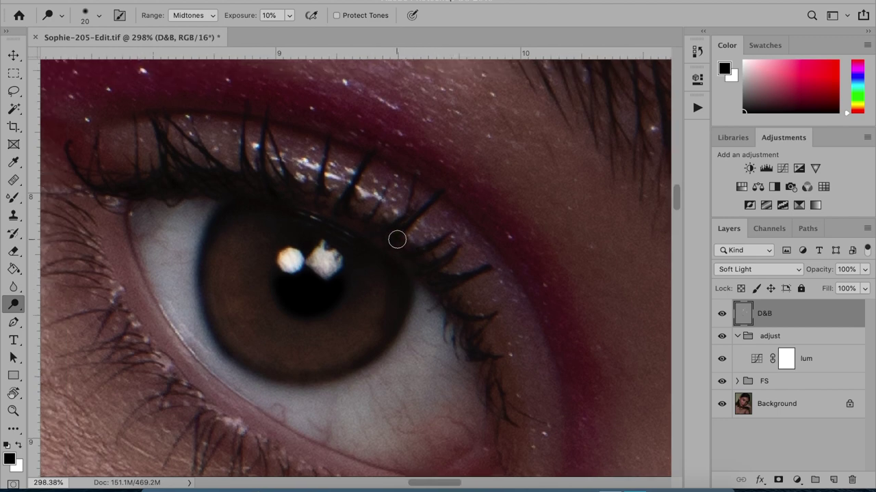
scroll(397, 240, "right", 10)
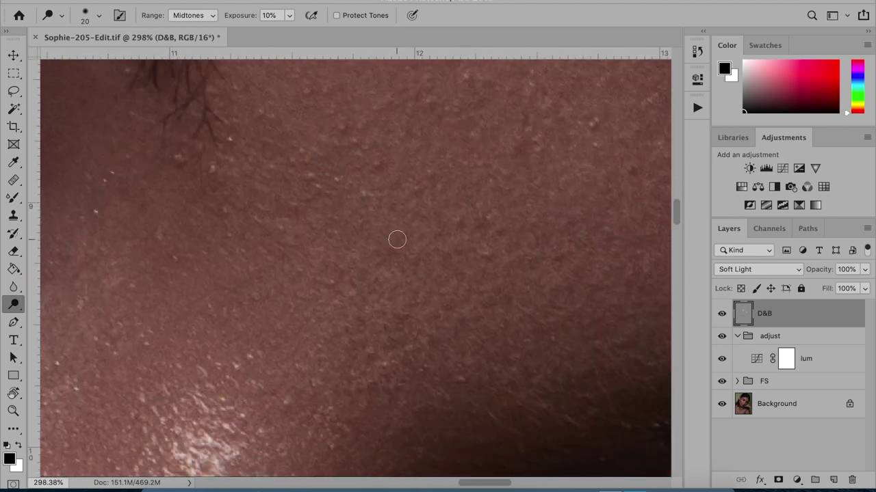
scroll(396, 239, "down", 6)
scroll(397, 239, "down", 4)
scroll(397, 239, "right", 3)
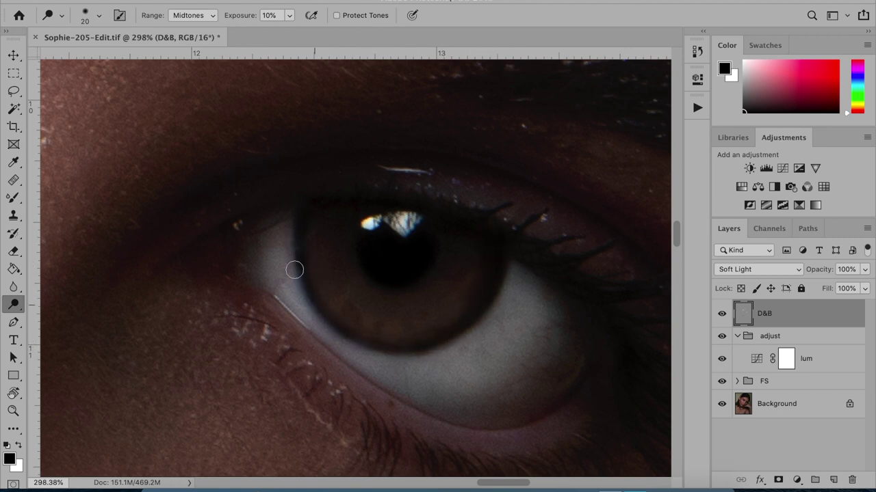
Paint fine dark radial streaks into the brightly lit eye's iris with a 6 px brush at 15% exposure.
scroll(321, 217, "up", 2)
scroll(261, 269, "left", 2)
scroll(261, 269, "up", 1)
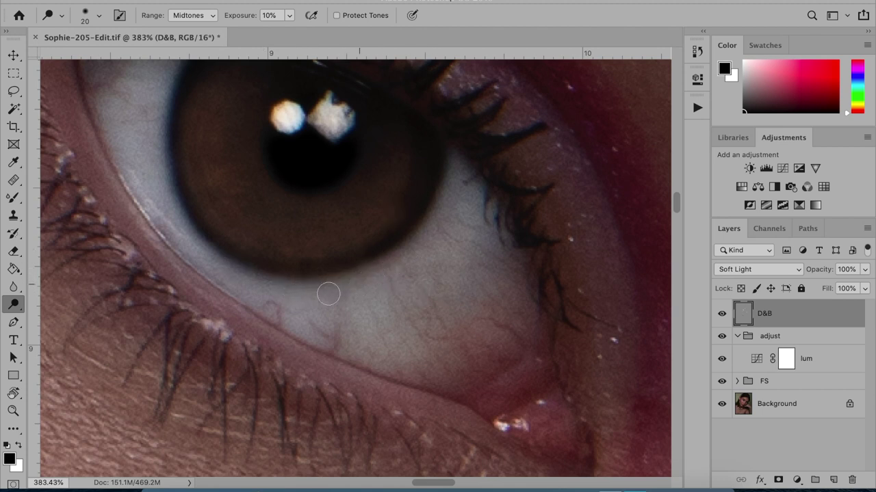
scroll(383, 283, "up", 1)
left_click_drag(290, 16, 292, 30)
left_click(99, 15)
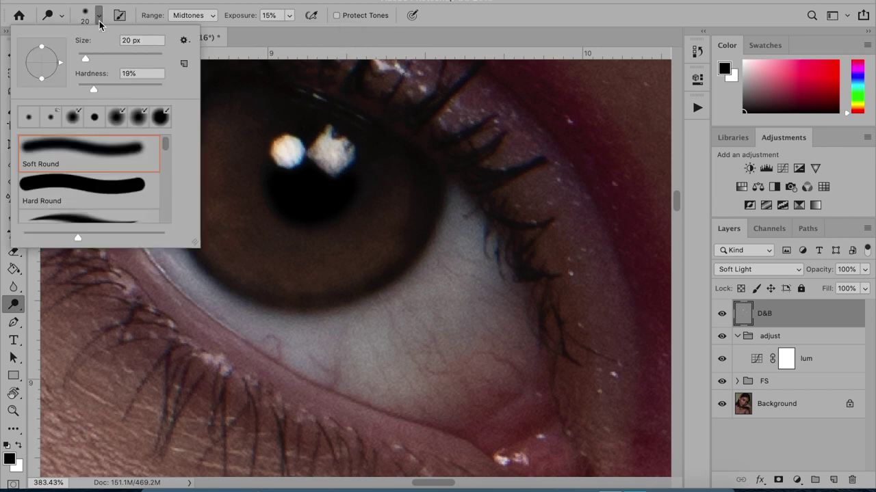
left_click_drag(92, 58, 79, 58)
scroll(254, 158, "left", 2)
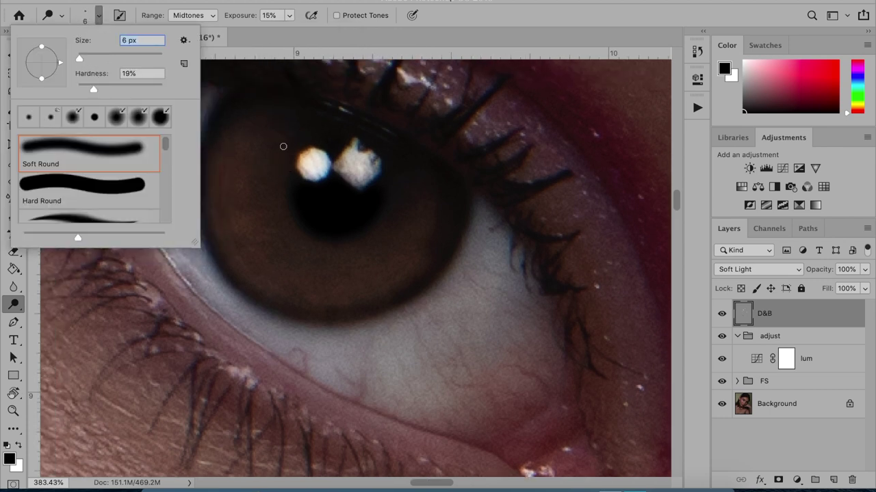
key("Return")
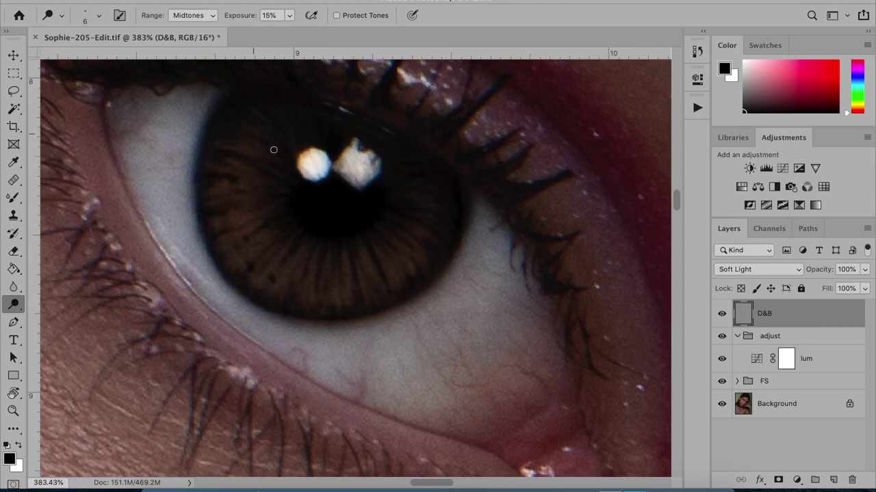
Compare the upper face with the D&B layer hidden and shown to check the iris detail.
scroll(274, 150, "down", 10)
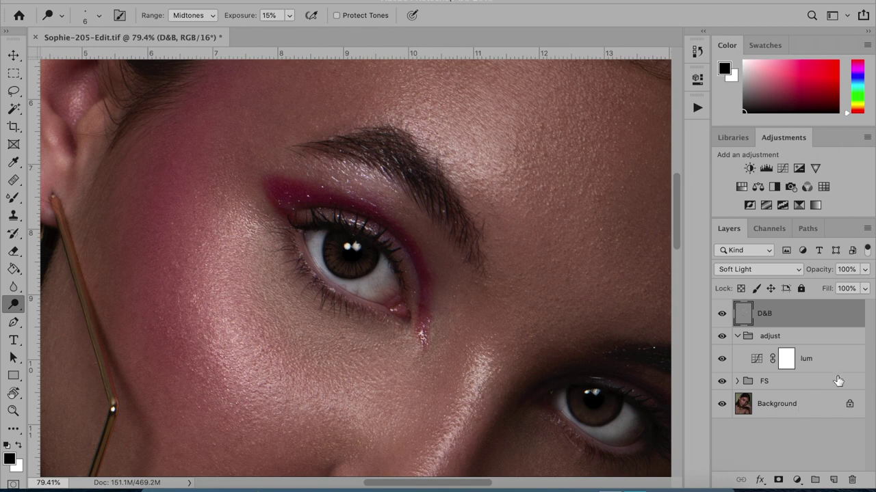
left_click(721, 314)
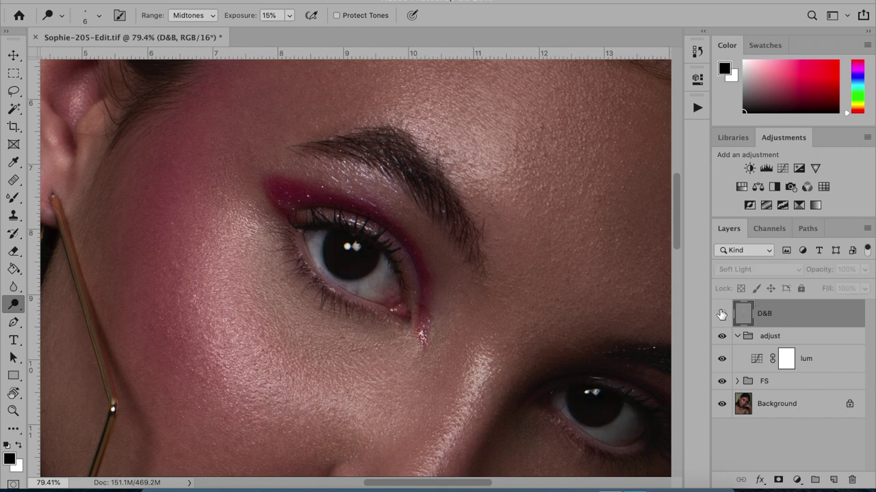
left_click(721, 314)
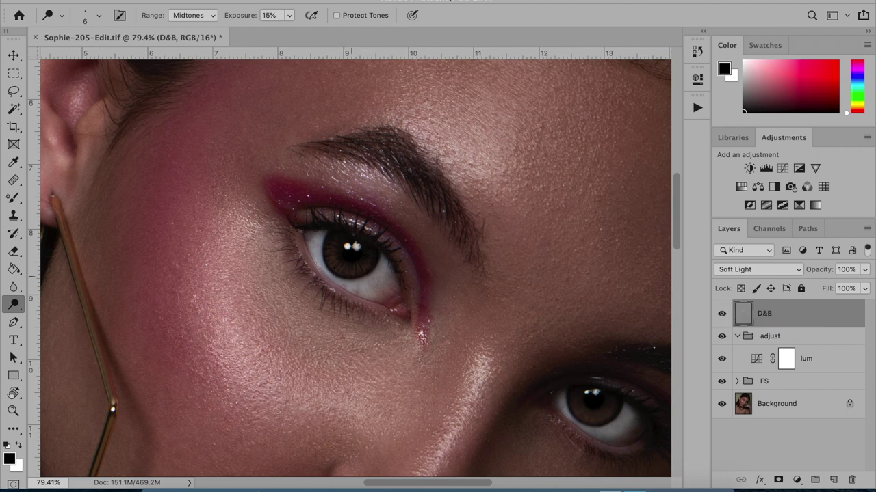
left_click(721, 314)
left_click(721, 314)
left_click(721, 314)
left_click(721, 314)
Deepen the iris edge and upper iris of the brightly lit eye with a 19 px brush, lowering the exposure to 6%.
scroll(358, 273, "up", 5)
right_click(279, 287)
key("Escape")
mouse_move(323, 309)
left_mouse_down()
mouse_move(373, 294)
mouse_move(303, 307)
mouse_move(387, 291)
left_mouse_up()
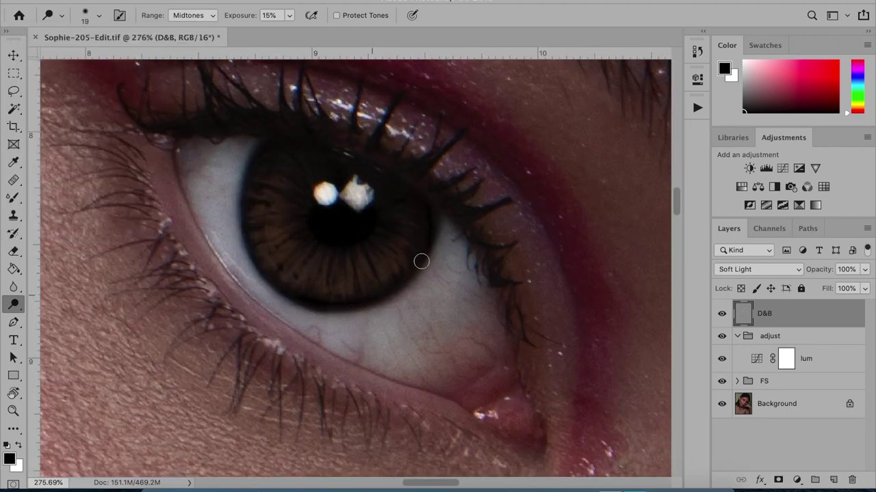
left_click(290, 15)
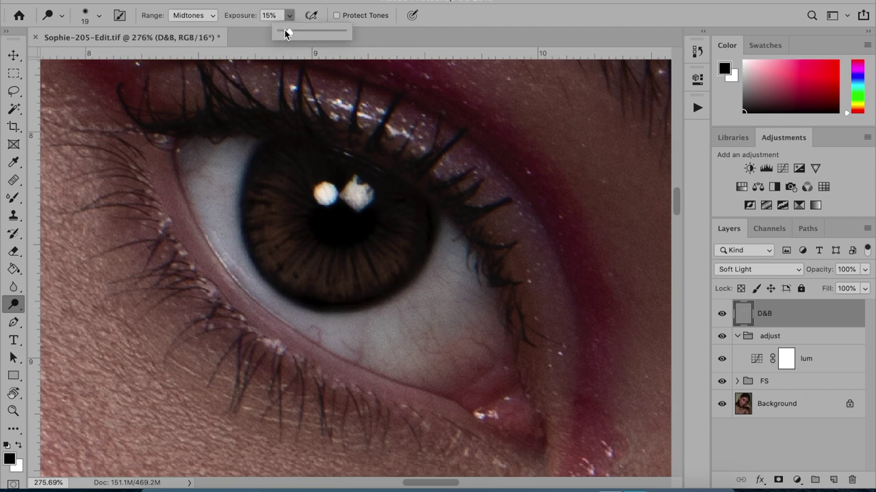
left_click(260, 238)
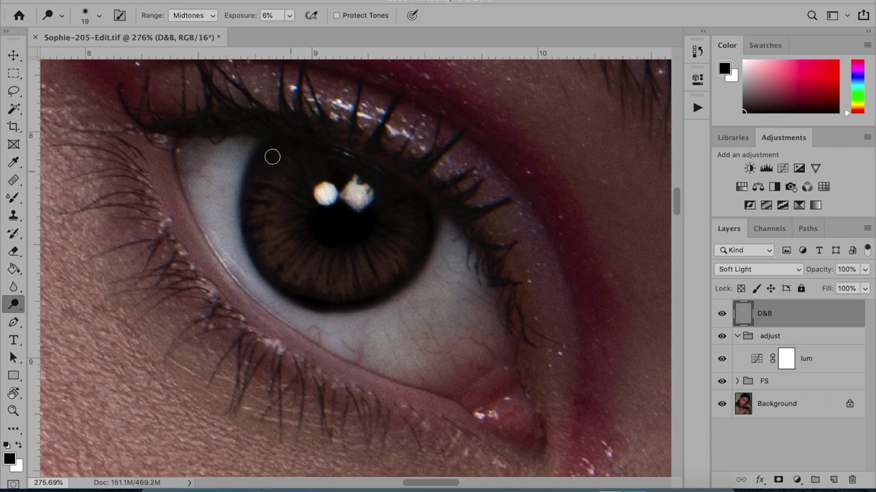
Toggle the D&B layer's visibility repeatedly to examine the effect on both eyes.
scroll(405, 283, "down", 5)
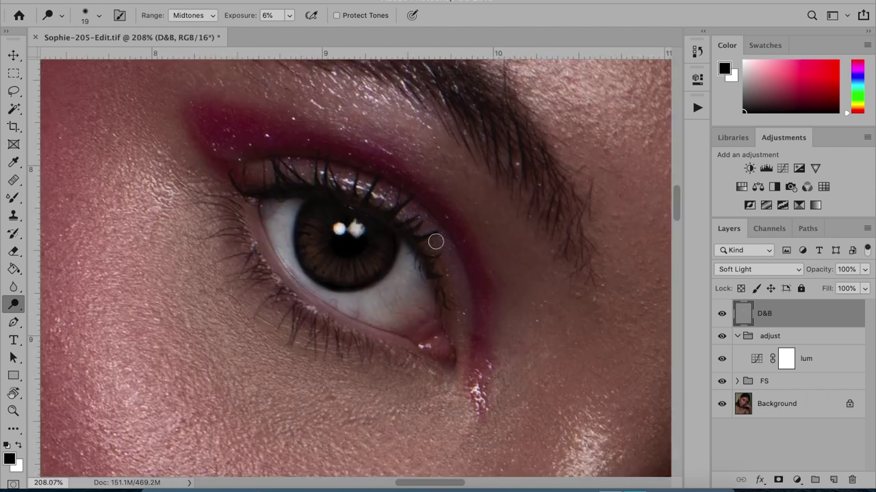
scroll(436, 241, "down", 3)
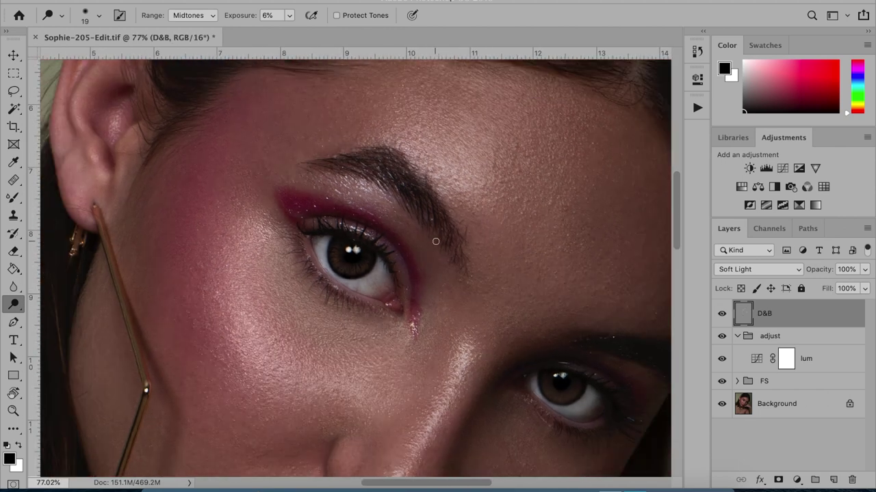
left_click(722, 313)
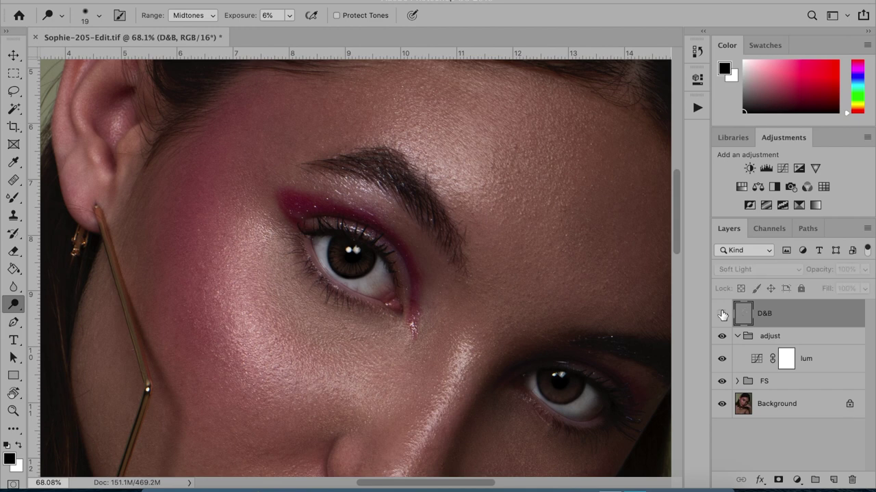
left_click(721, 313)
left_click(722, 314)
left_click(722, 313)
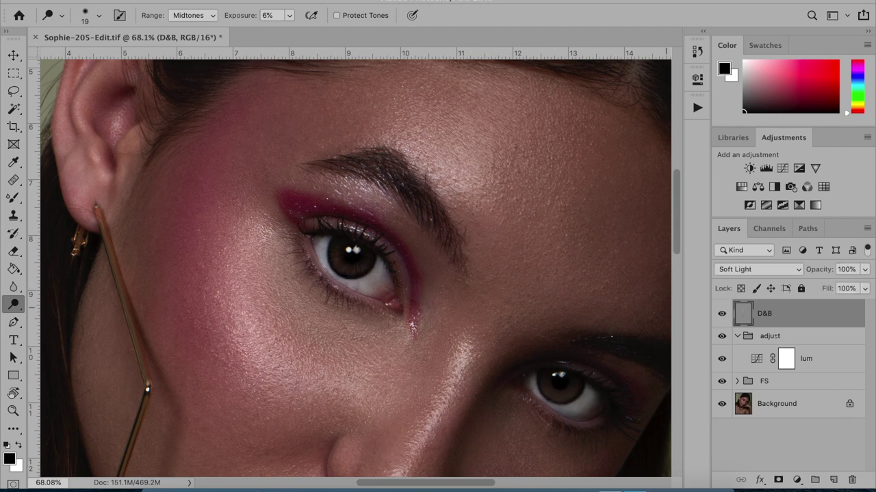
left_click(722, 314)
left_click(722, 314)
left_click(722, 314)
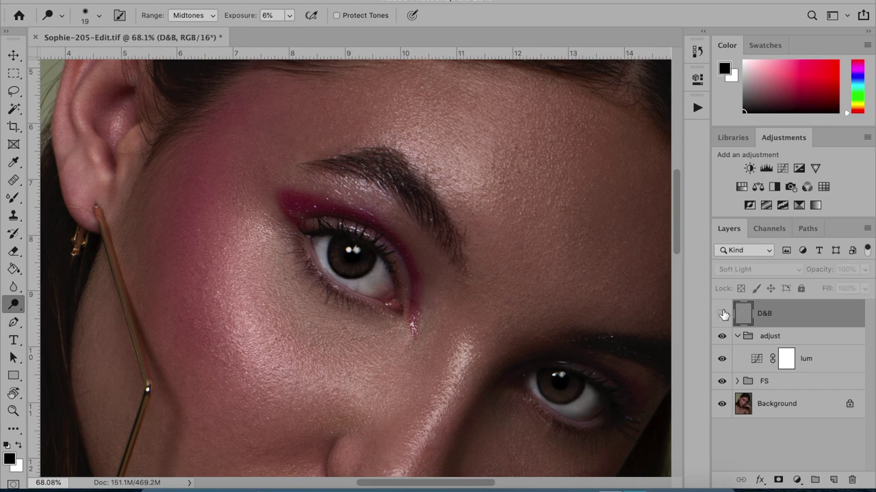
left_click(723, 313)
Paint fine dark radial streaks into the shadowed eye's iris with a 6 px brush at 14% exposure.
scroll(512, 321, "up", 6)
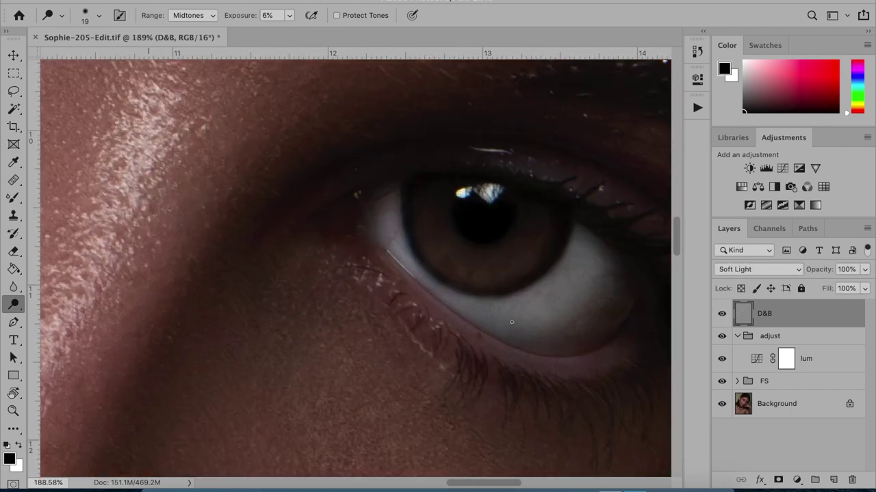
scroll(342, 240, "right", 3)
left_click(289, 15)
left_click_drag(281, 31, 295, 33)
left_click(98, 15)
scroll(310, 269, "up", 5)
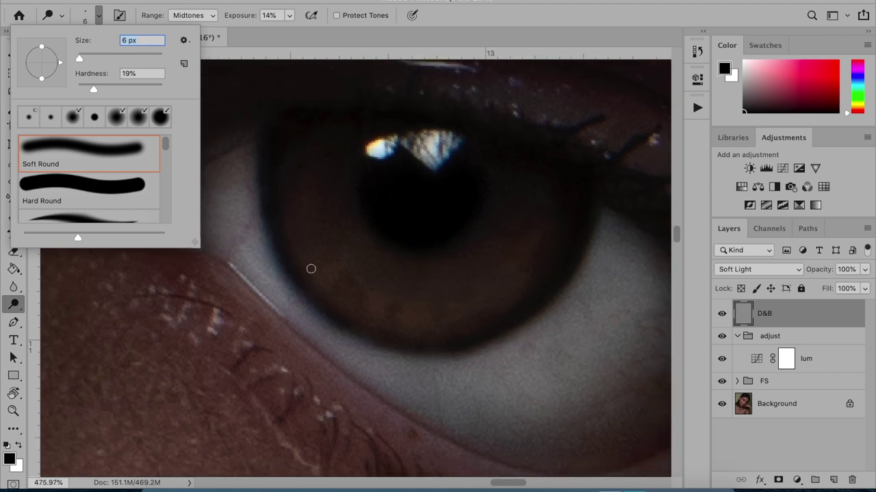
key("Return")
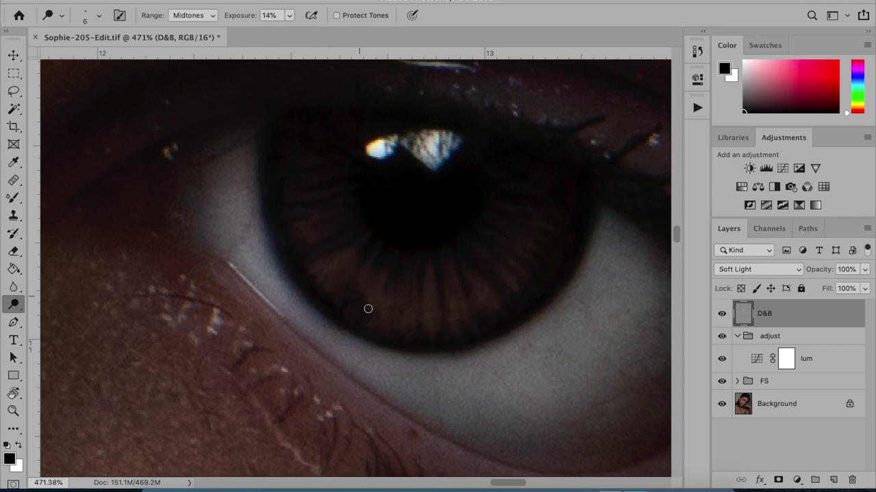
Refine the tone along the lower white of the shadowed eye with a 65 px brush at 4% exposure.
scroll(367, 308, "down", 10)
scroll(400, 324, "left", 3)
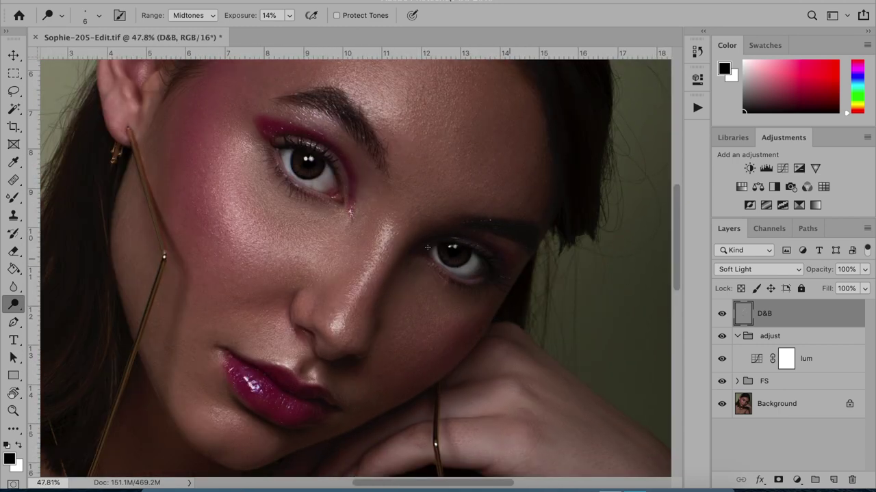
scroll(427, 248, "down", 8)
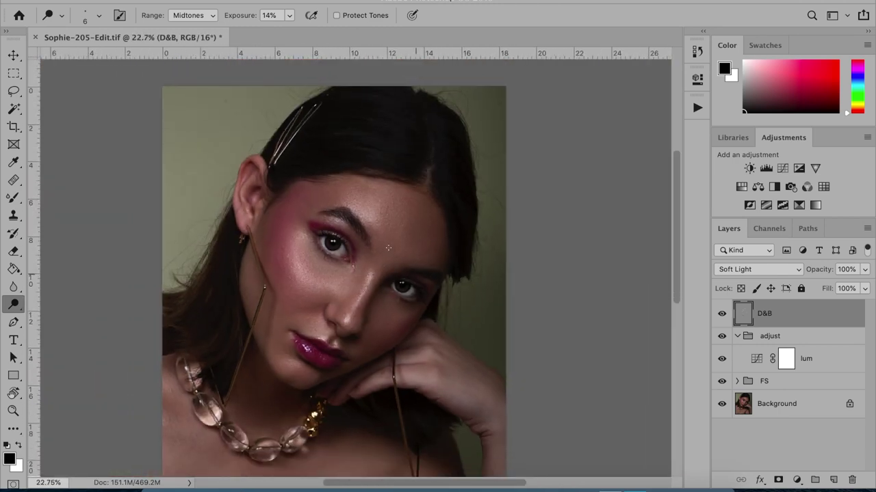
scroll(409, 270, "down", 1)
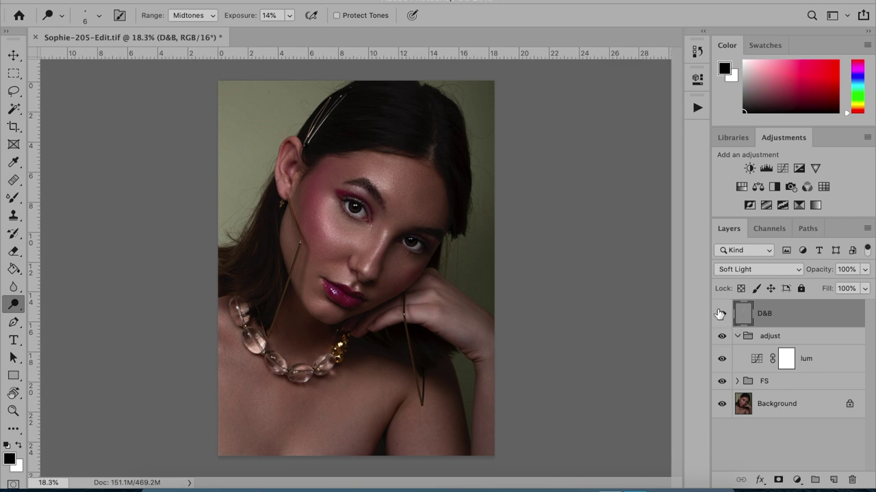
scroll(458, 231, "up", 10)
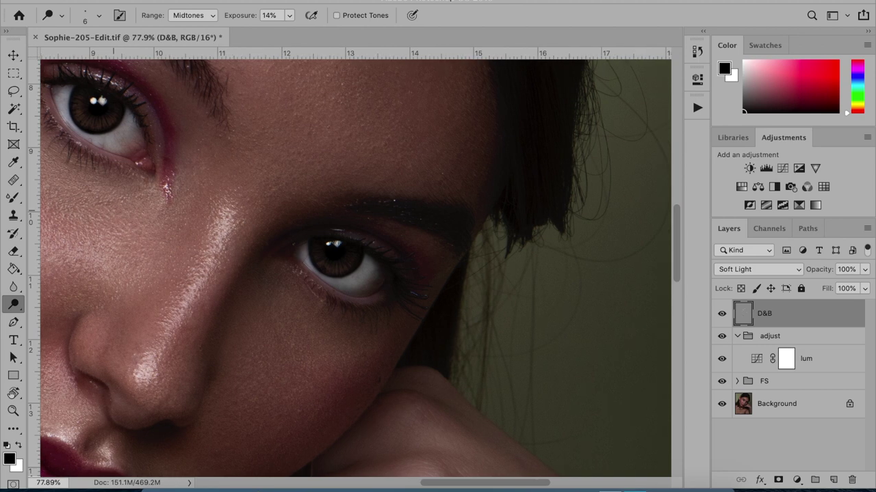
key("0")
key("4")
left_click(99, 15)
type("65")
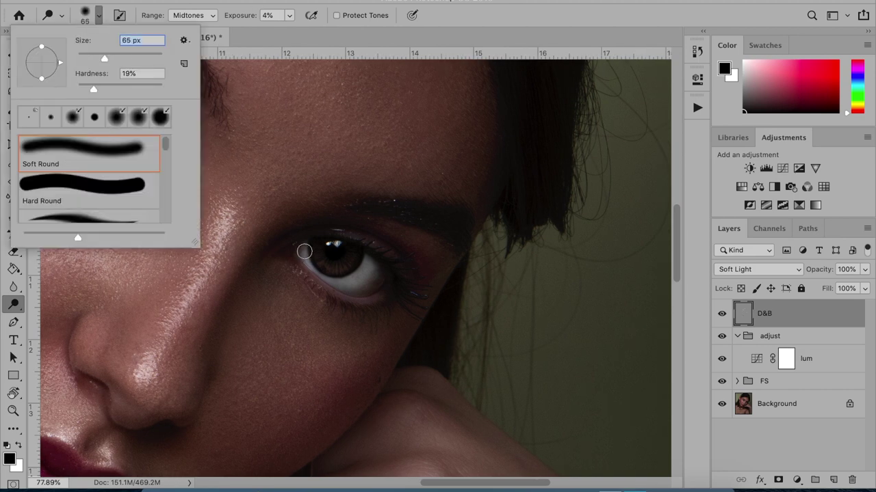
key("Return")
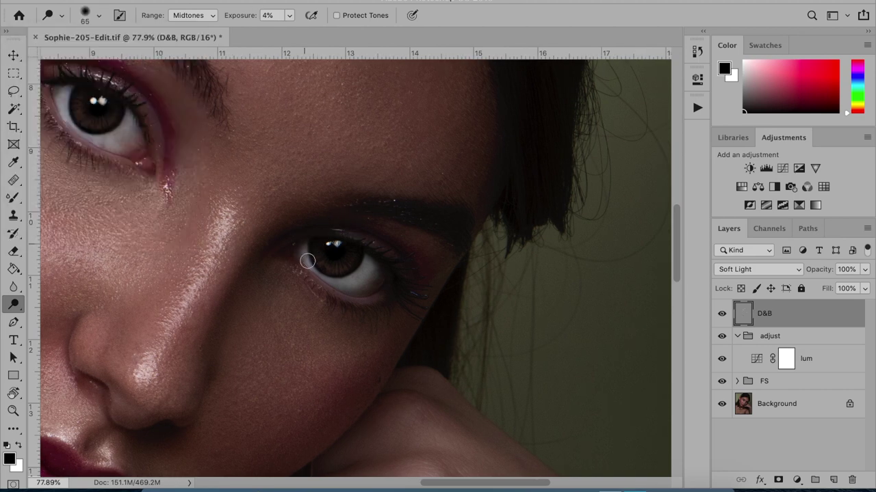
mouse_move(312, 273)
left_mouse_down()
mouse_move(362, 282)
mouse_move(371, 267)
mouse_move(339, 284)
mouse_move(358, 279)
mouse_move(372, 257)
mouse_move(348, 296)
mouse_move(365, 288)
mouse_move(340, 288)
left_mouse_up()
Compare the whole portrait with the D&B layer hidden and shown.
scroll(383, 273, "down", 6)
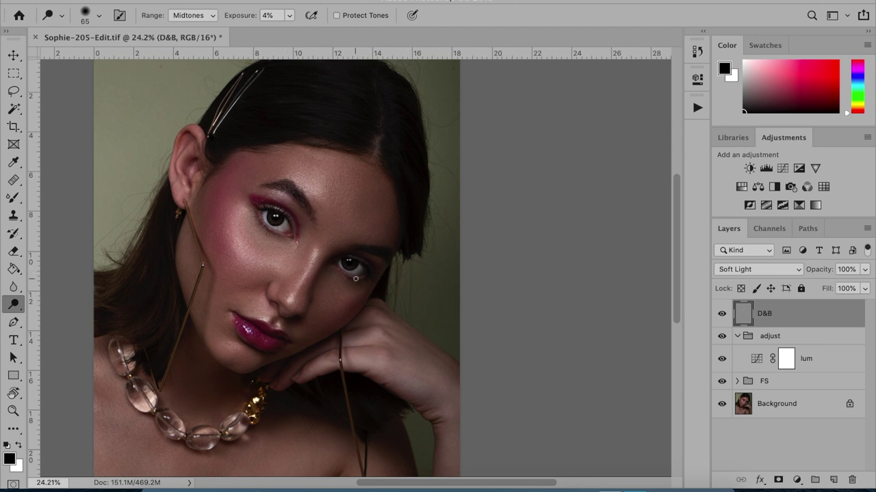
scroll(356, 278, "down", 2)
scroll(407, 255, "up", 2)
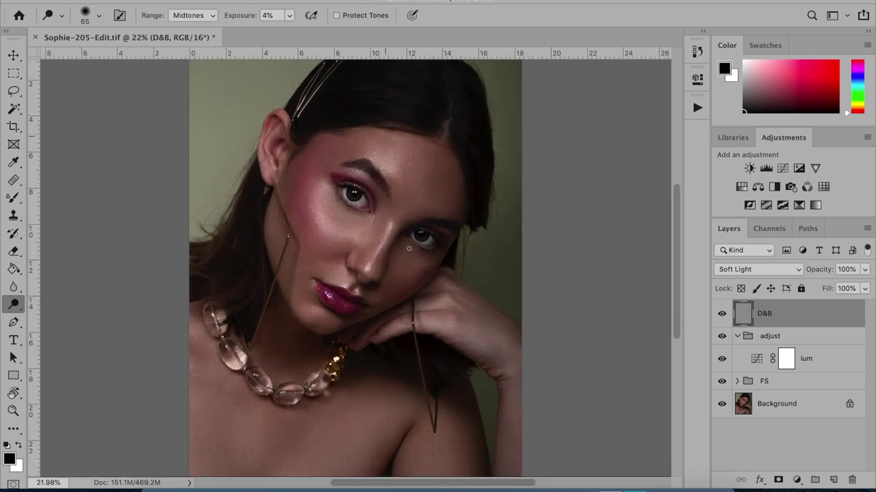
left_click(722, 315)
left_click(722, 315)
left_click(722, 315)
left_click(722, 314)
left_click(722, 315)
left_click(722, 314)
Compare the whole portrait with the adjust group and the D&B layer hidden and shown.
scroll(455, 356, "down", 2)
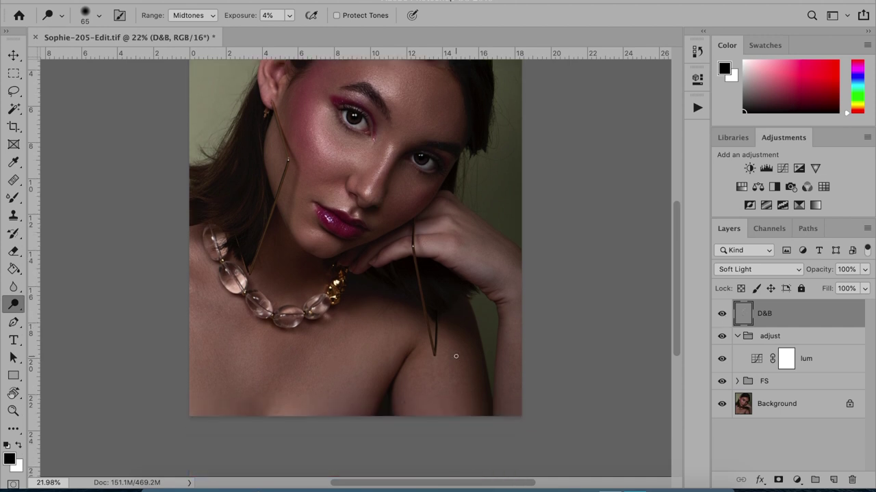
scroll(456, 356, "up", 2)
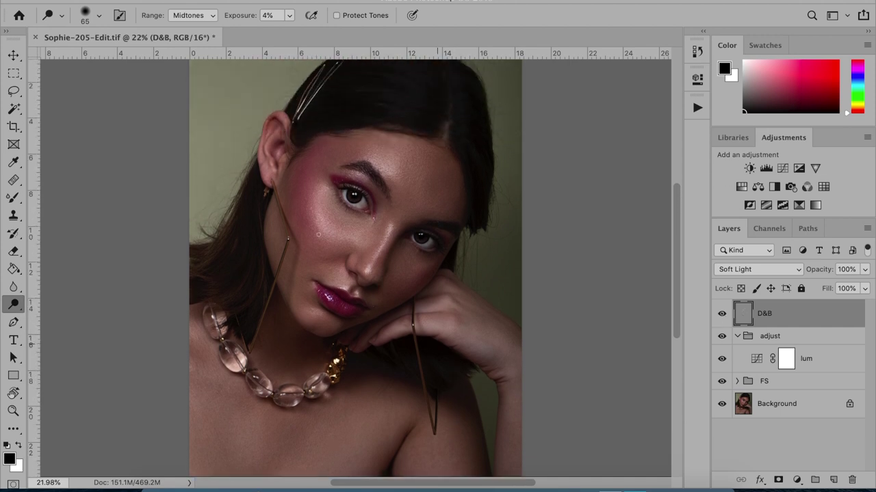
left_click(737, 336)
left_click(722, 336)
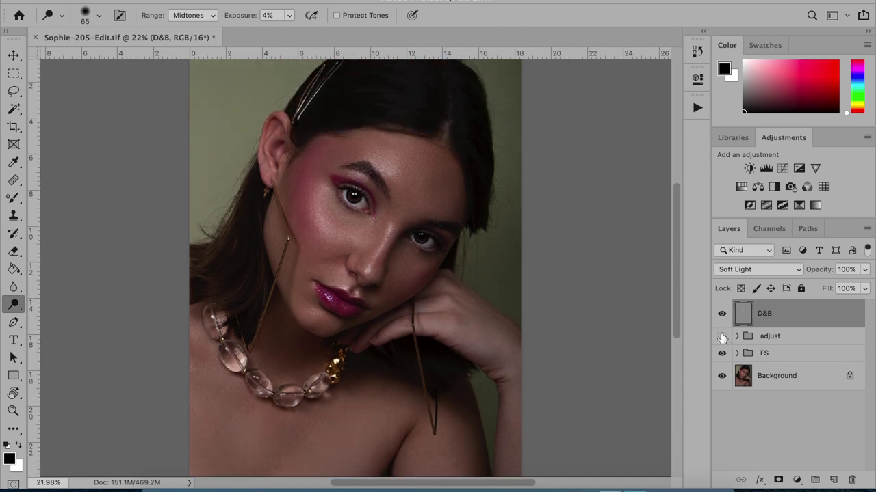
left_click(722, 336)
left_click(722, 315)
left_click(722, 314)
left_click(722, 315)
left_click(722, 315)
Add a Selective Color layer above lum and set Reds to cyan +3, magenta -1, yellow +2 and black -11.
left_click(736, 336)
left_click(722, 360)
left_click(786, 359)
scroll(357, 293, "up", 2)
scroll(357, 293, "down", 2)
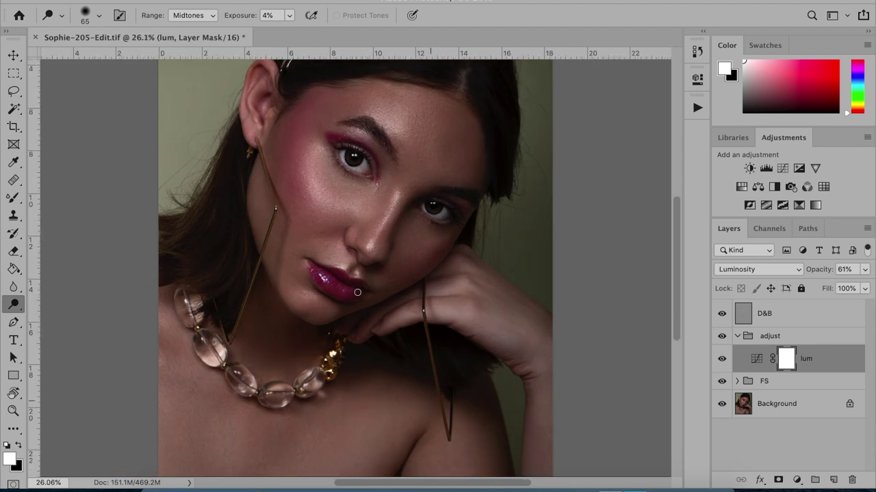
scroll(445, 301, "up", 2)
scroll(445, 301, "down", 1)
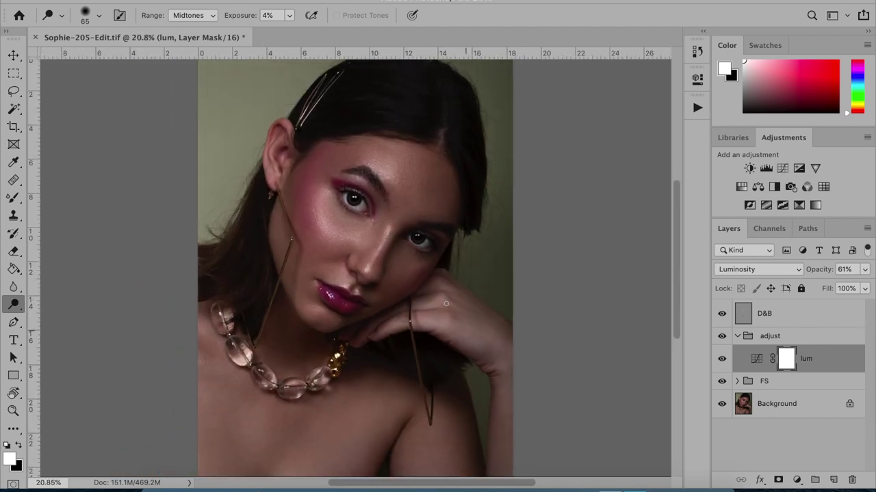
left_click(800, 205)
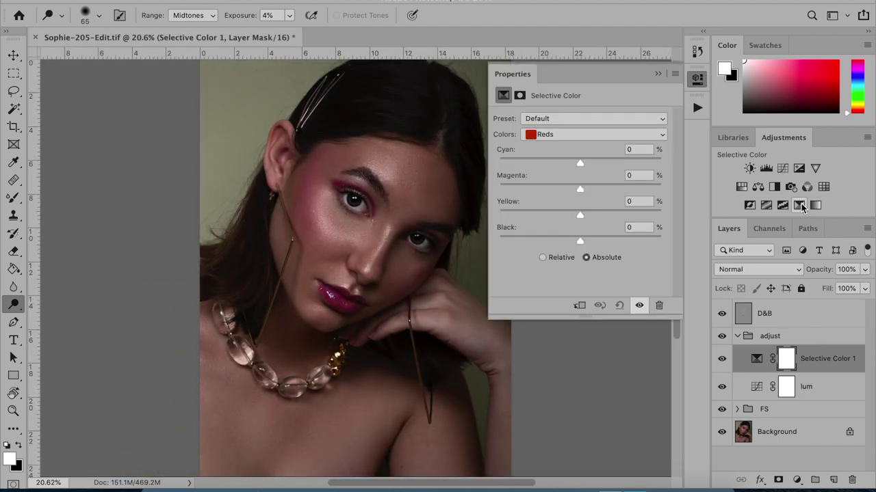
left_click_drag(584, 162, 581, 216)
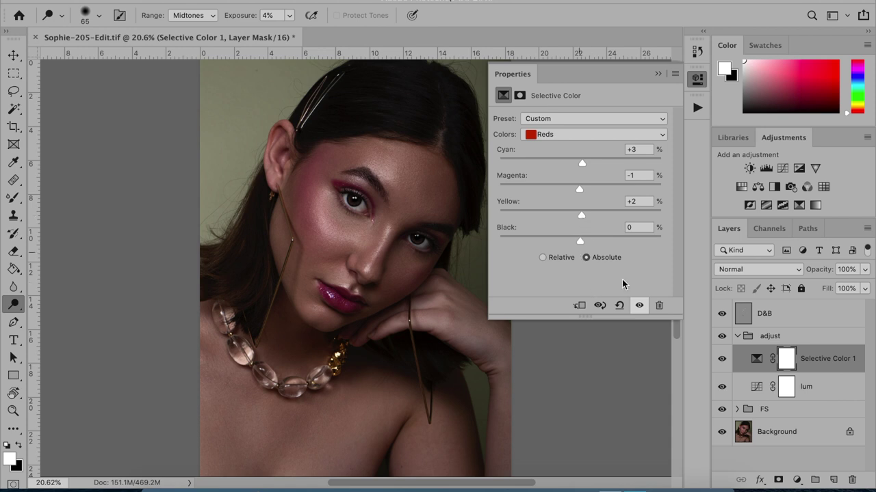
mouse_move(580, 240)
left_mouse_down()
mouse_move(553, 243)
mouse_move(574, 242)
left_mouse_up()
Rename the Selective Color layer as reds.
double_click(831, 359)
type("ds")
key("Return")
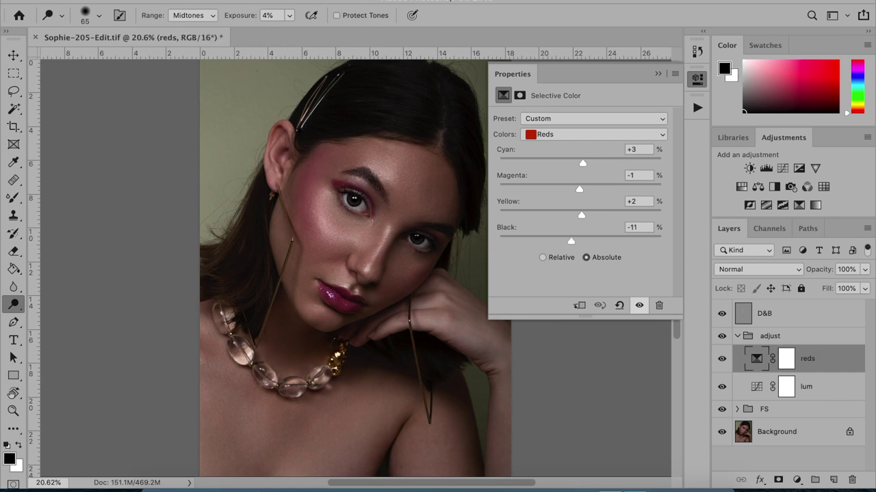
Add a second Selective Color layer named yellows with Yellows at cyan -11, magenta -5, yellow +13 and slightly raised black.
left_click(799, 207)
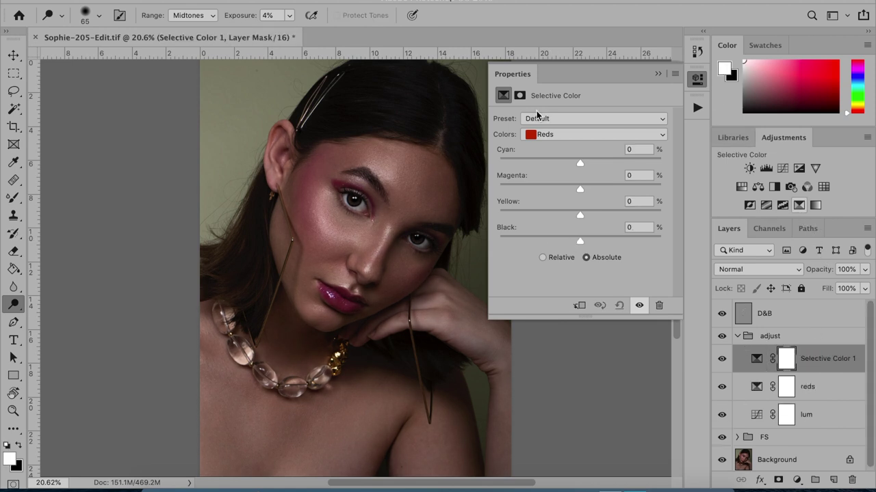
left_click(559, 137)
left_click(562, 144)
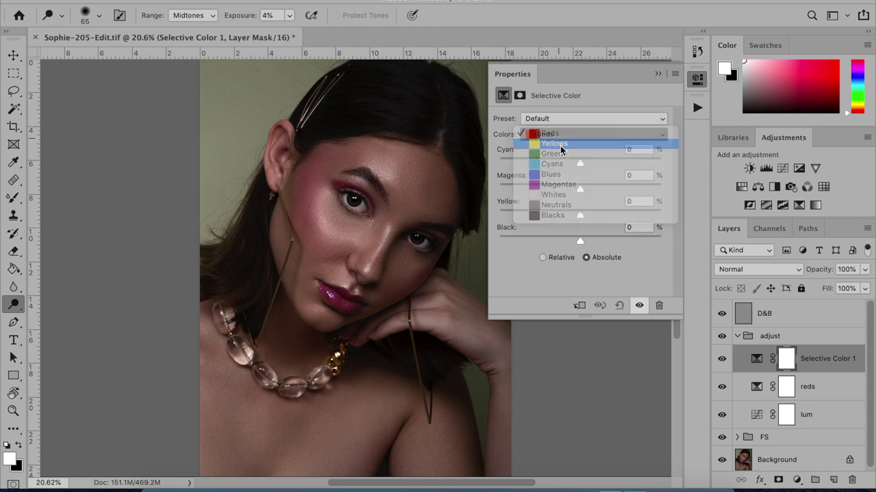
left_click_drag(579, 163, 576, 189)
left_click(591, 215)
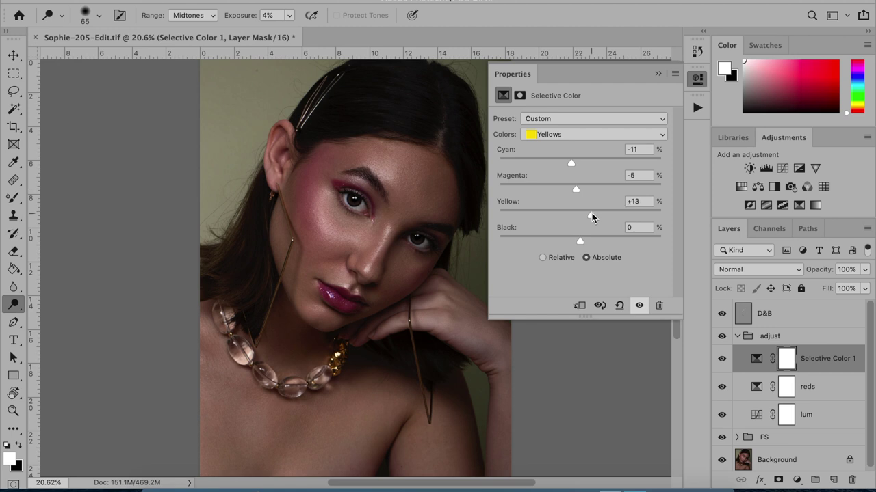
left_click_drag(580, 240, 583, 240)
Add a third Selective Color layer with Greens at cyan -44, magenta +12, yellow +11 and black -18.
left_click(799, 205)
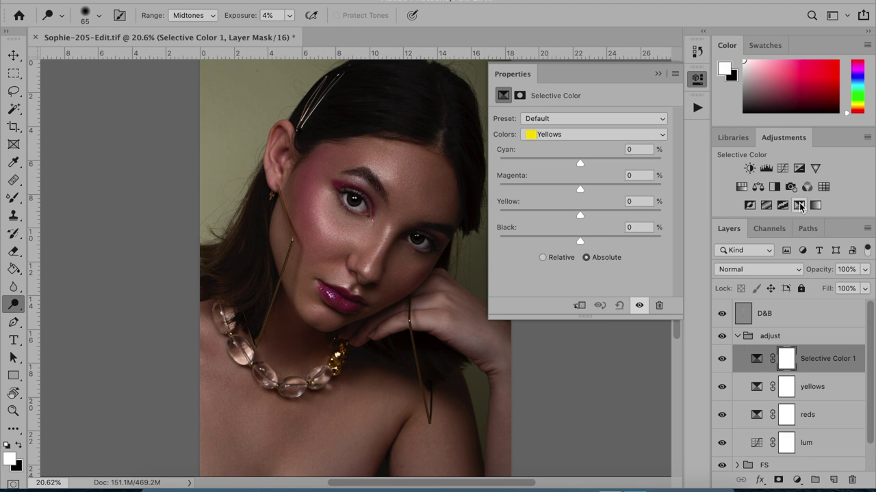
left_click(530, 134)
left_click(548, 141)
left_click(636, 163)
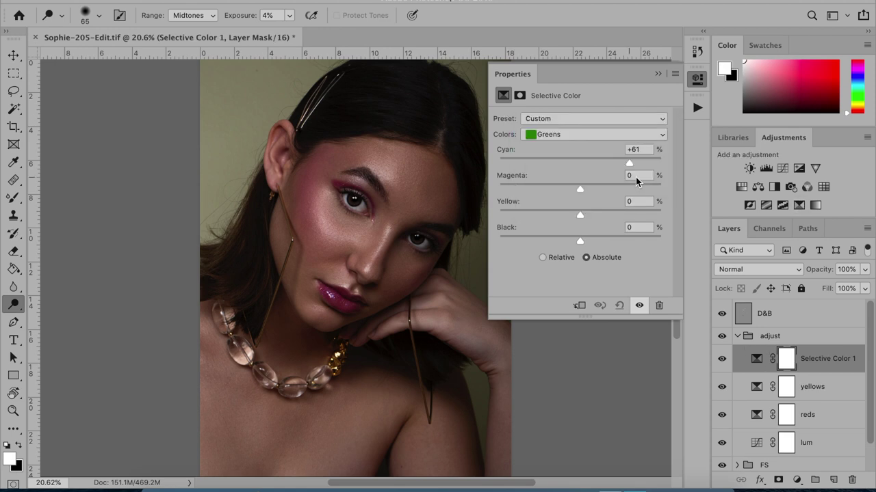
left_click_drag(627, 176, 545, 169)
left_click_drag(601, 186, 567, 191)
left_click_drag(630, 194, 565, 241)
left_click(600, 216)
Toggle the Greens Selective Color layer's visibility to examine its effect on the portrait.
left_click(721, 359)
left_click(721, 358)
left_click(722, 359)
left_click(721, 359)
Rename the newest Selective Color layer as greens and group all three Selective Color layers as skin cc.
double_click(823, 359)
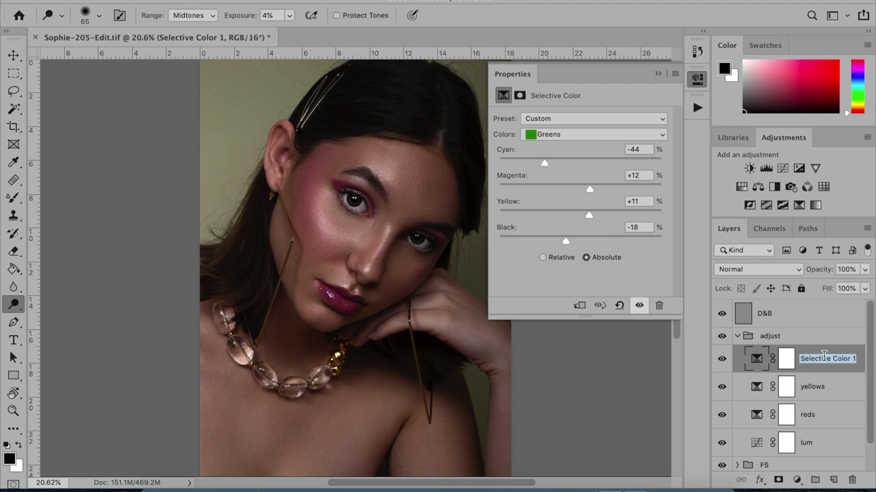
left_click(807, 415, "shift")
left_click(815, 480)
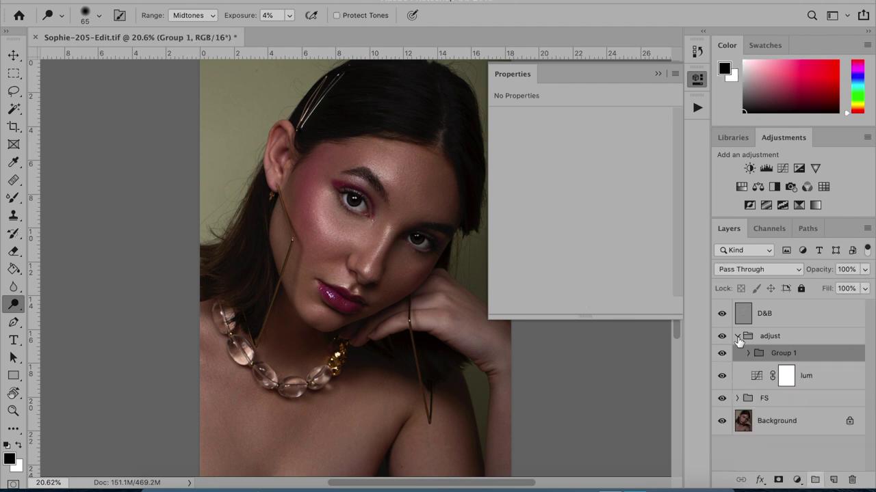
double_click(783, 353)
type("skin cc")
key("Return")
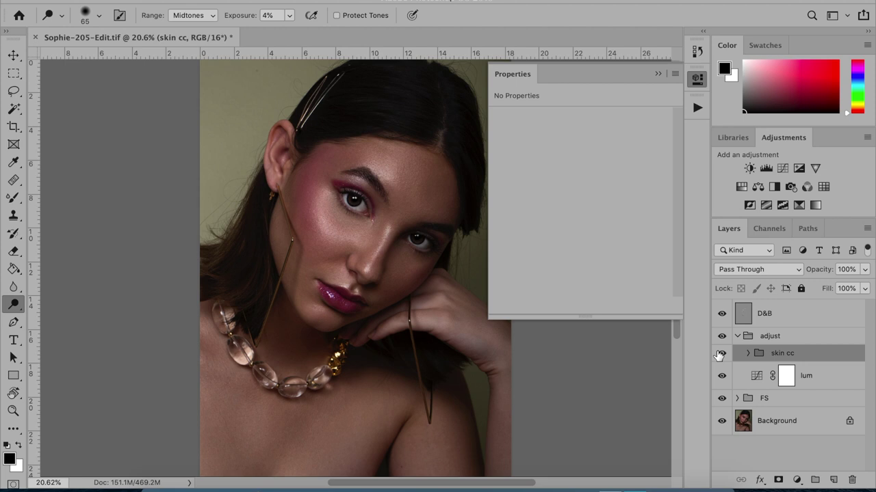
Compare the portrait with the skin cc group hidden and shown, and collapse the adjustment properties.
left_click(720, 354)
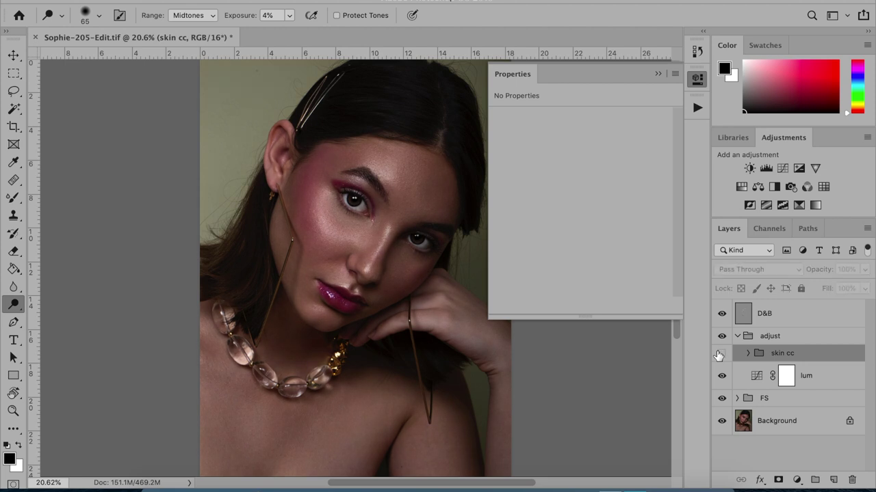
left_click(721, 353)
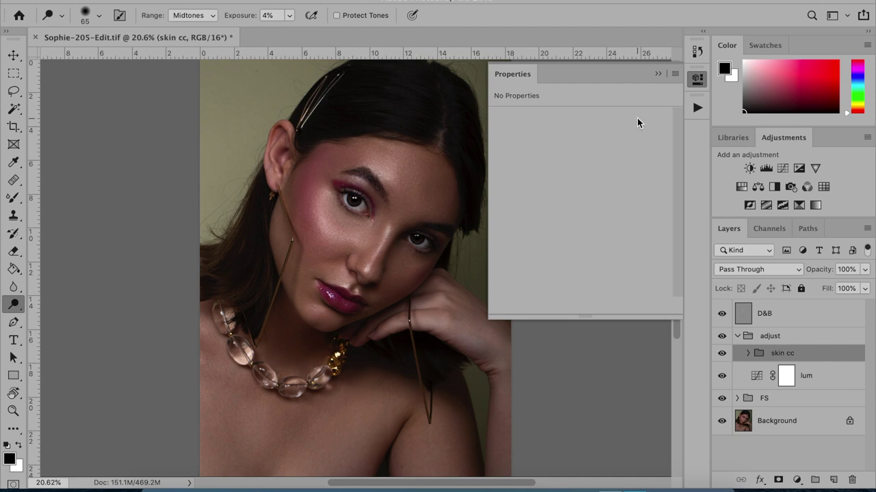
left_click(657, 73)
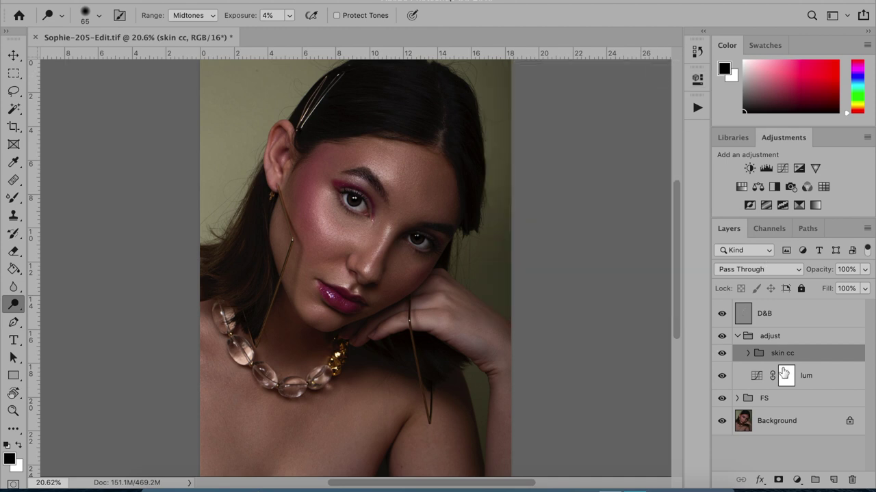
Add a Hue/Saturation layer above skin cc with hue -3 and saturation +11, and invert its mask to black.
left_click(742, 187)
left_click_drag(584, 199, 578, 174)
key("ctrl+i")
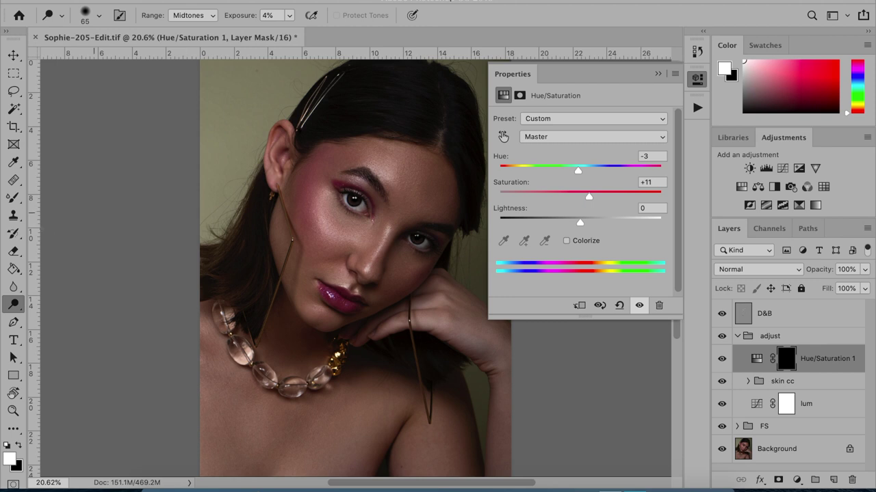
Set up the Brush tool with 4% flow, 46% opacity and a size of 348 px.
right_click(13, 197)
left_click(70, 195)
left_click(397, 15)
left_click_drag(396, 32, 336, 33)
left_click(313, 15)
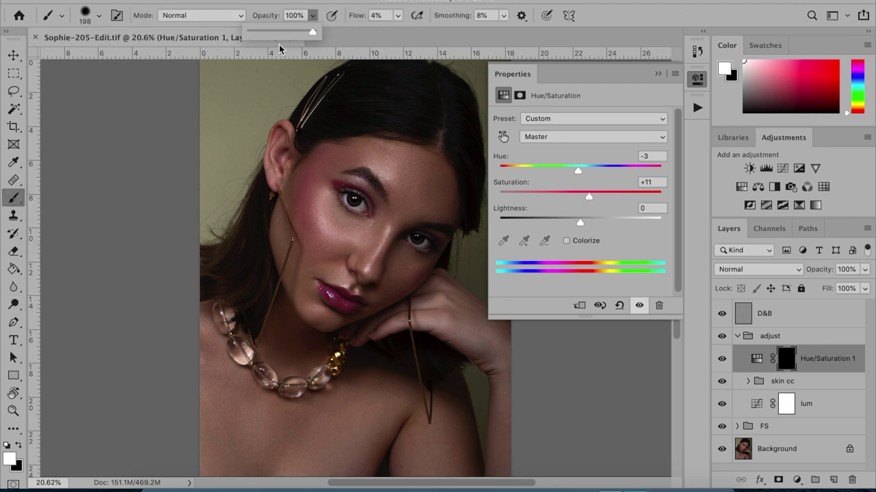
left_click_drag(280, 33, 261, 35)
left_click(99, 15)
left_click(148, 58)
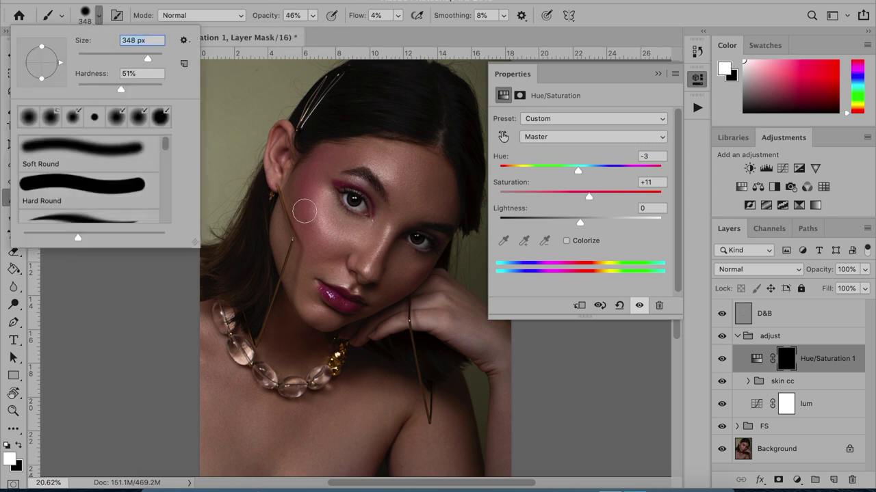
key("Return")
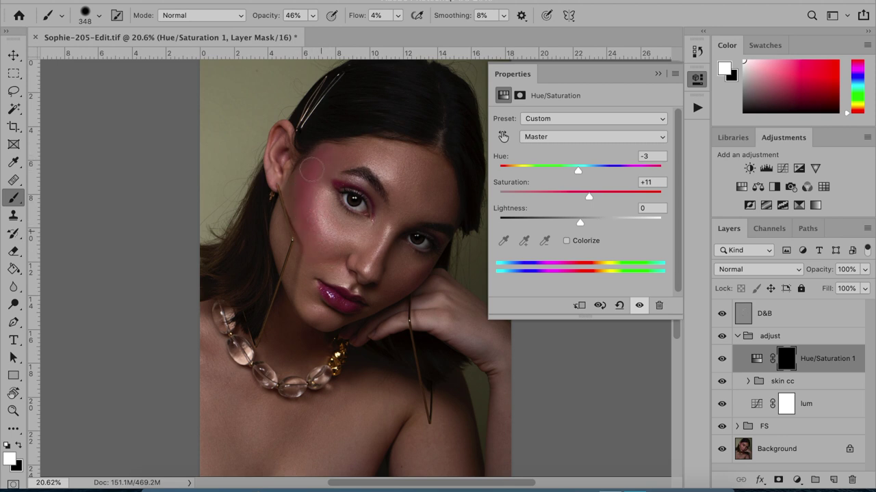
Paint white on the Hue/Saturation mask over the cheek blush and lips, reducing the brush to 68 px.
mouse_move(338, 302)
left_mouse_down()
mouse_move(347, 305)
mouse_move(333, 296)
mouse_move(355, 305)
mouse_move(345, 299)
left_mouse_up()
key("bracketleft")
key("bracketleft")
key("bracketleft")
key("bracketleft")
key("bracketleft")
Toggle the masked Hue/Saturation layer's visibility repeatedly to examine its effect on the makeup.
left_click(722, 359)
left_click(722, 359)
left_click(722, 358)
left_click(721, 358)
left_click(723, 359)
left_click(723, 359)
Add a second Hue/Saturation layer over the whole image with saturation +3.
left_click(741, 187)
left_click(648, 182)
type("3")
key("Return")
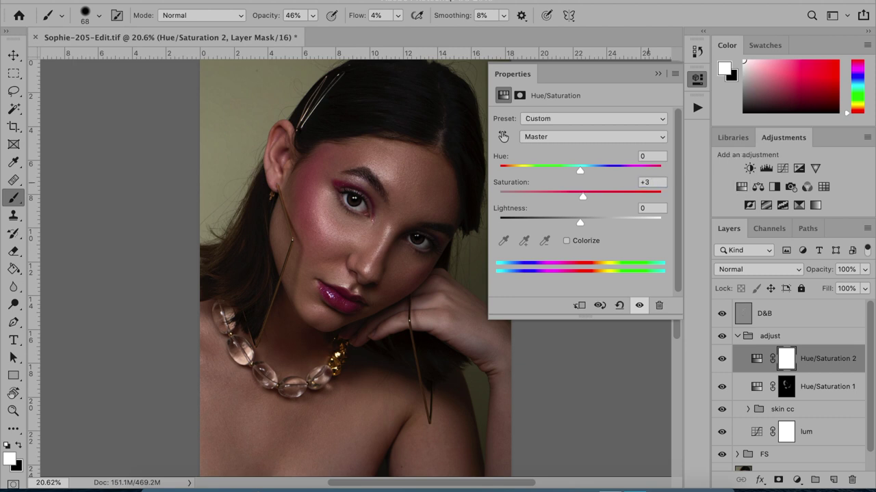
Compare the portrait with the second Hue/Saturation layer hidden and shown.
left_click(721, 359)
left_click(722, 359)
left_click(721, 361)
left_click(721, 360)
Rename the masked Hue/Saturation layer as blush and the overall saturation layer as +sat.
left_click(659, 182)
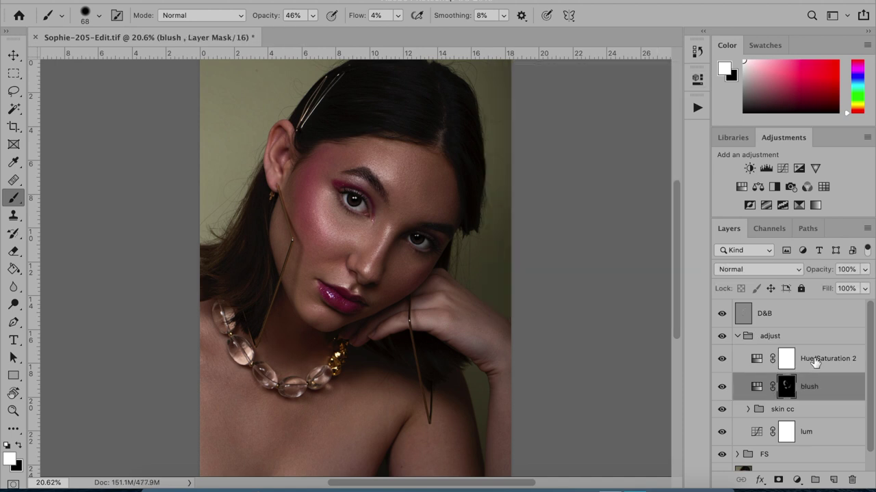
double_click(814, 359)
key("BackSpace")
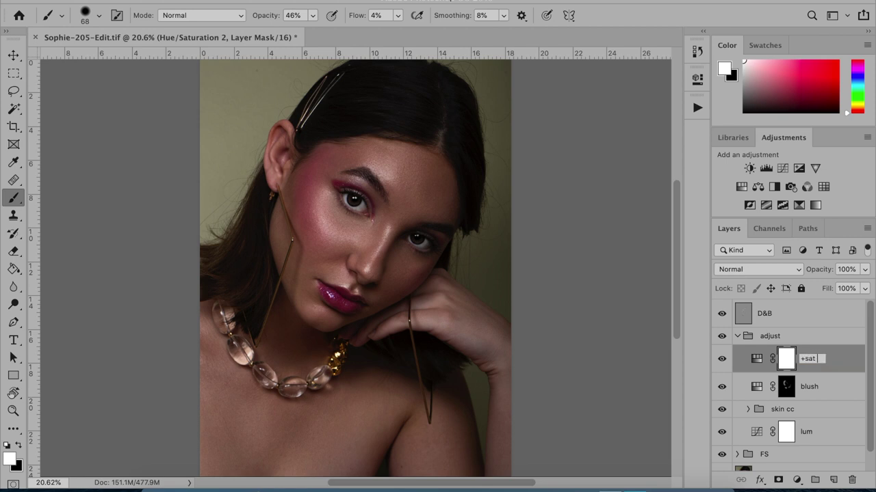
key("Return")
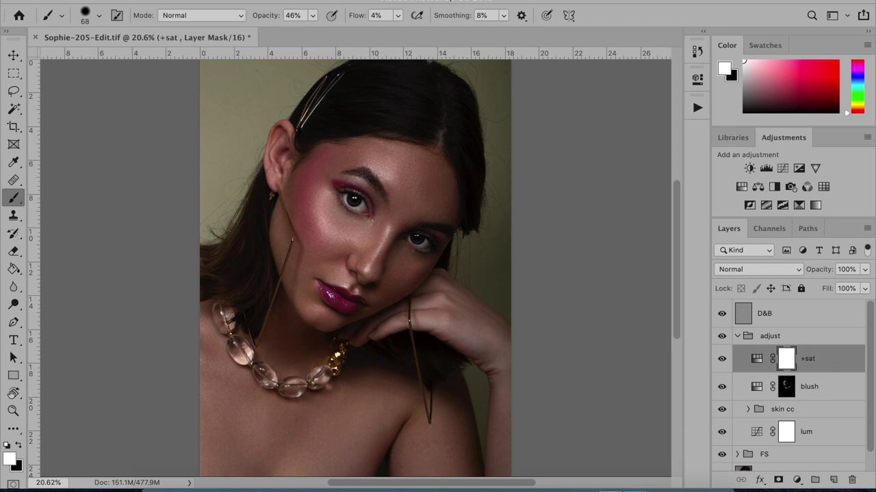
Review the color correction layers inside the skin cc group and collapse it again.
left_click(748, 410)
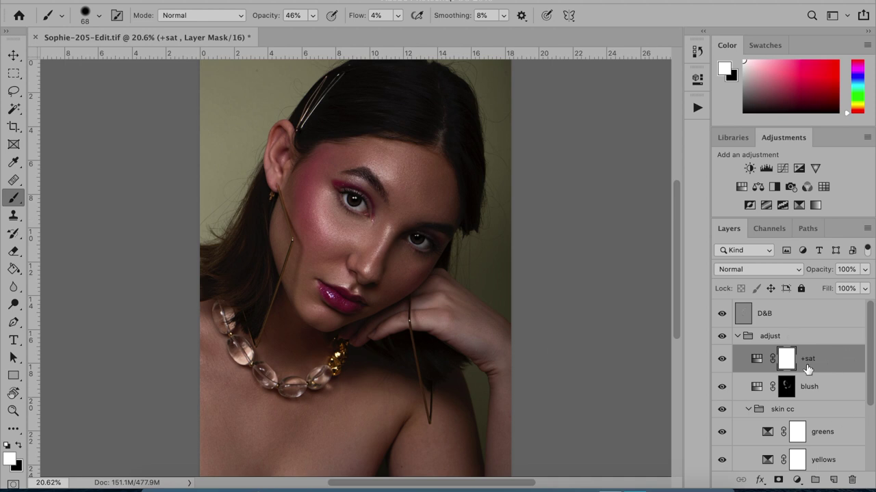
scroll(808, 369, "down", 5)
scroll(807, 369, "up", 2)
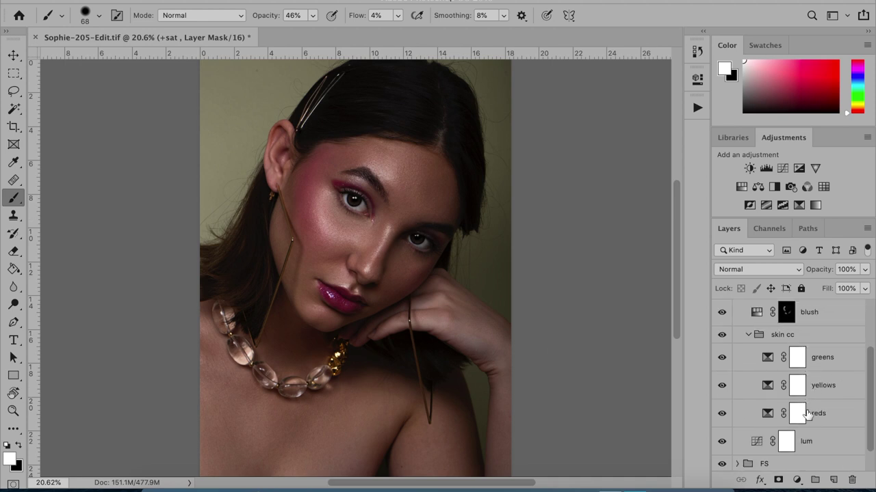
scroll(796, 373, "up", 3)
left_click(748, 409)
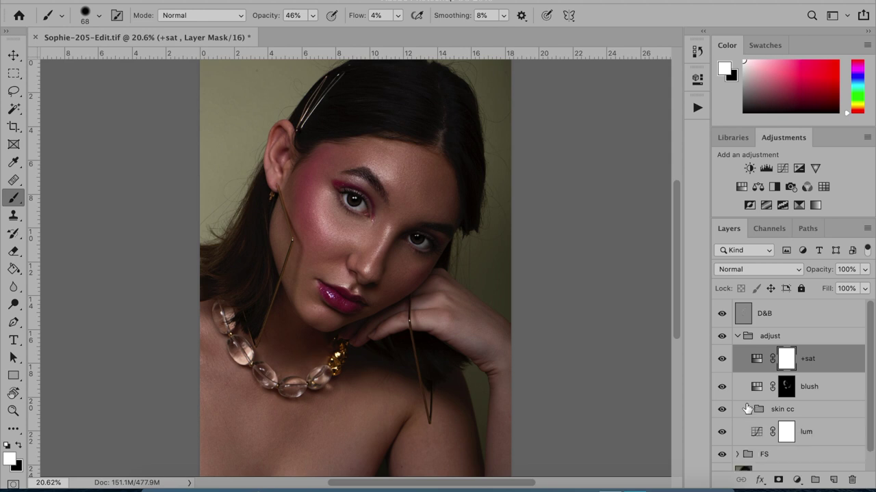
Collapse the adjust group and compare the original portrait with the FS, adjust and D&B edits hidden and shown.
left_click(739, 335)
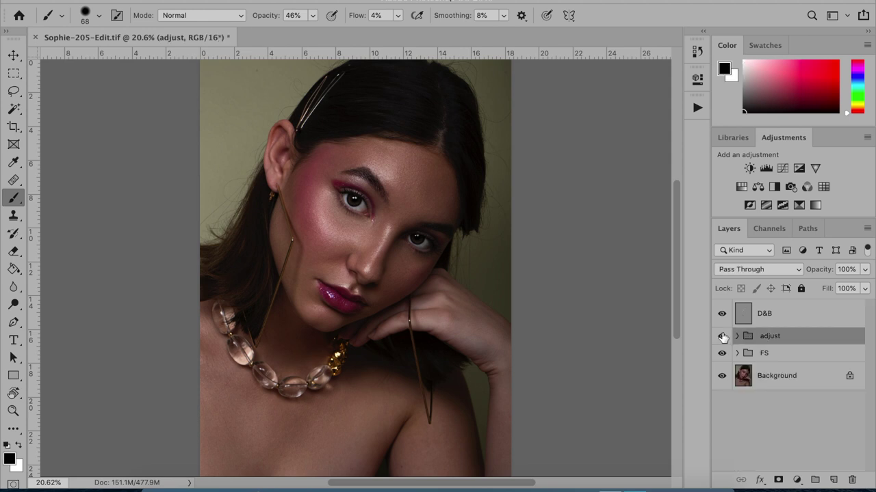
left_click(723, 337)
left_click(722, 336)
left_click(723, 336)
left_click_drag(722, 315, 722, 354)
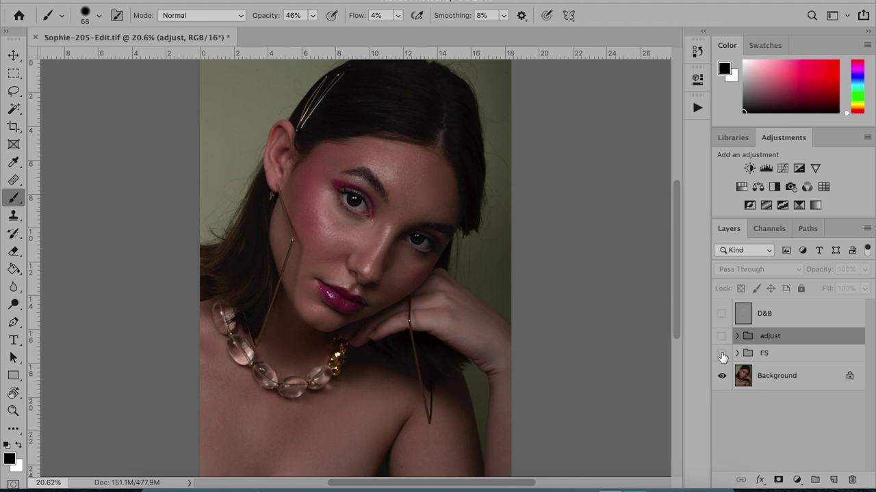
left_click(721, 354)
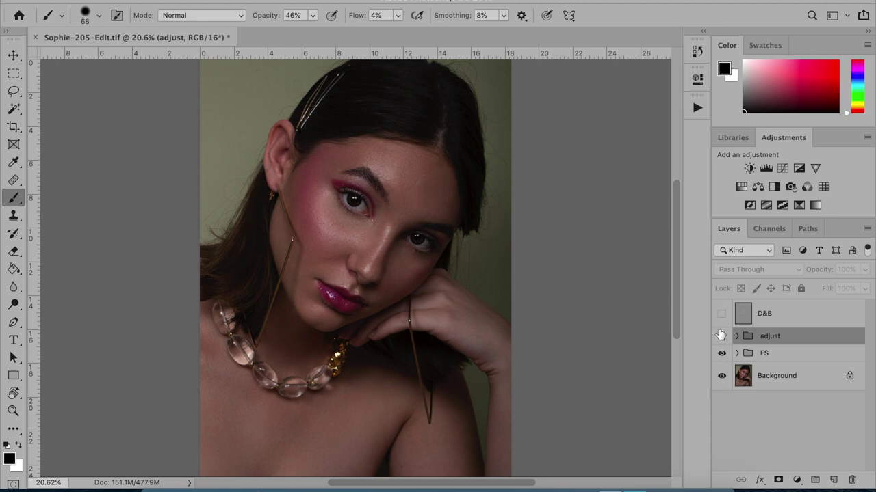
left_click(722, 337)
left_click(721, 315)
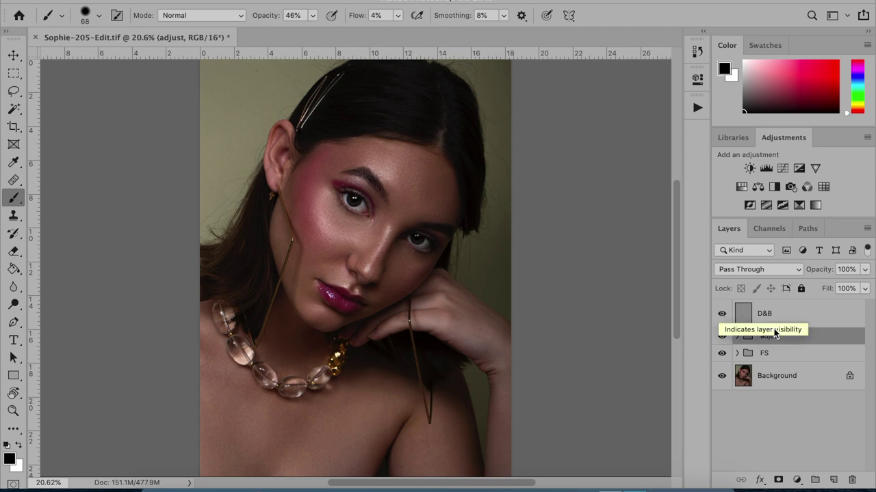
Group the D&B layer and the adjust and FS groups into a single group named edit.
left_click(782, 357, "shift")
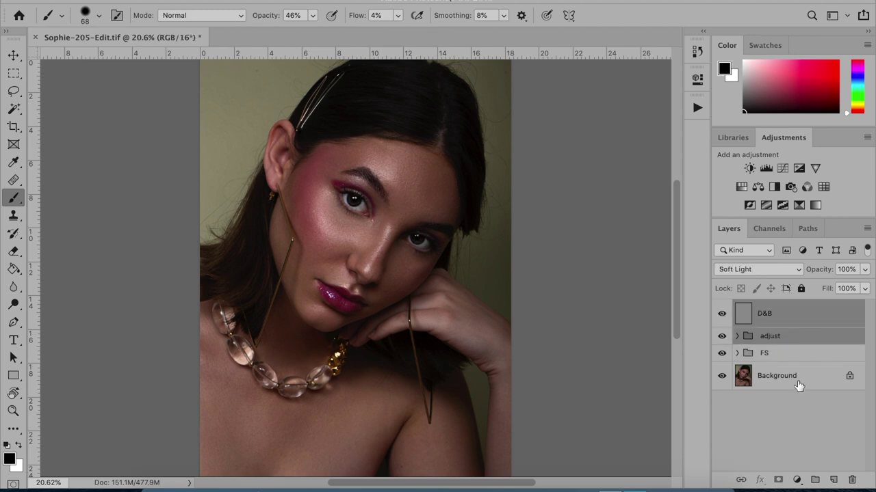
key("super+g")
scroll(467, 239, "up", 2)
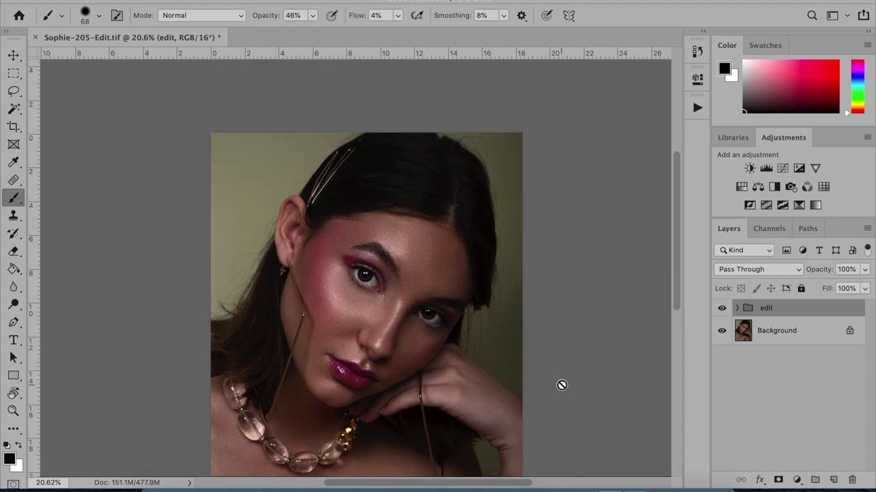
Compare the original portrait with the complete retouch by hiding and showing the edit group.
scroll(560, 385, "down", 2)
left_click(722, 311)
left_click(722, 310)
left_click(722, 311)
left_click(722, 310)
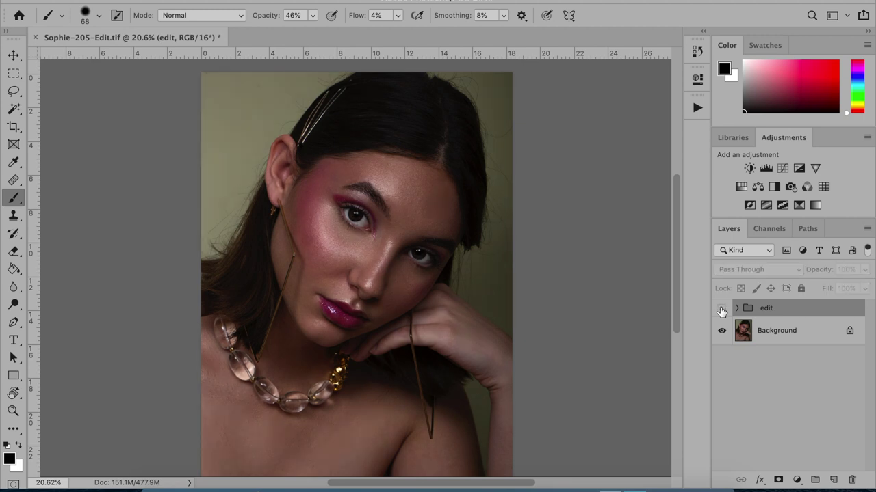
Add a Curves adjustment above the +sat layer in the adjust group and raise the RGB midtones to brighten the portrait.
left_click(736, 308)
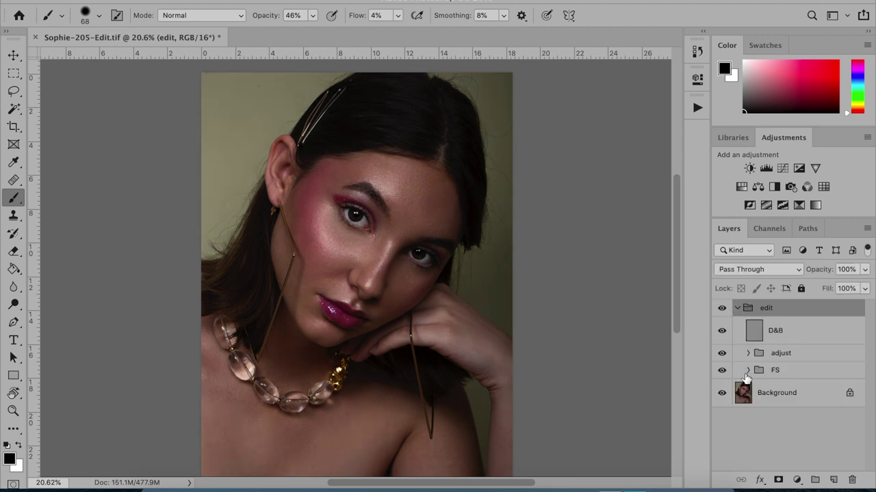
left_click(747, 353)
left_click(821, 380)
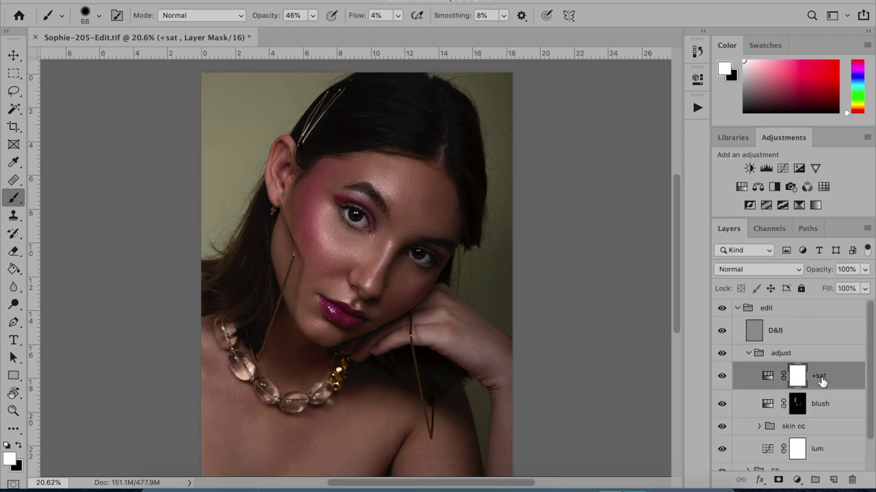
left_click(782, 168)
left_click_drag(587, 222, 602, 200)
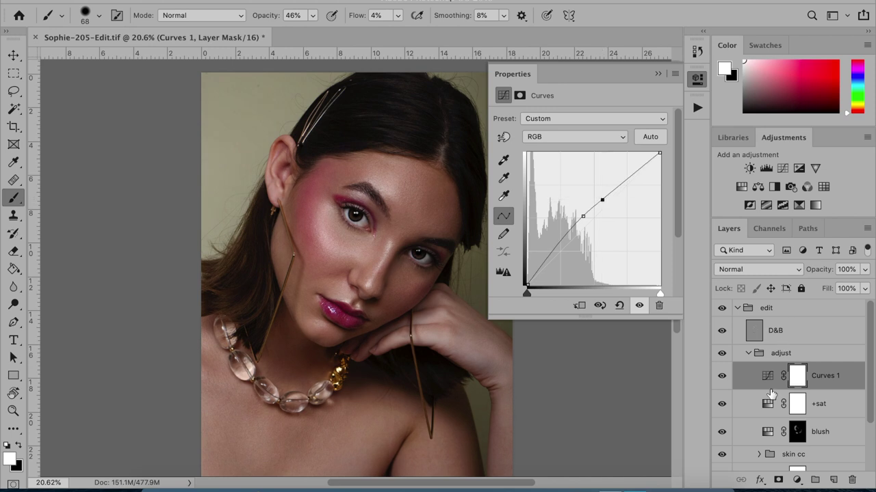
Rename the new Curves layer as expo, reduce its opacity for a subtler brightening, and collapse the edit group.
double_click(824, 376)
type("expo")
key("Return")
left_click(864, 269)
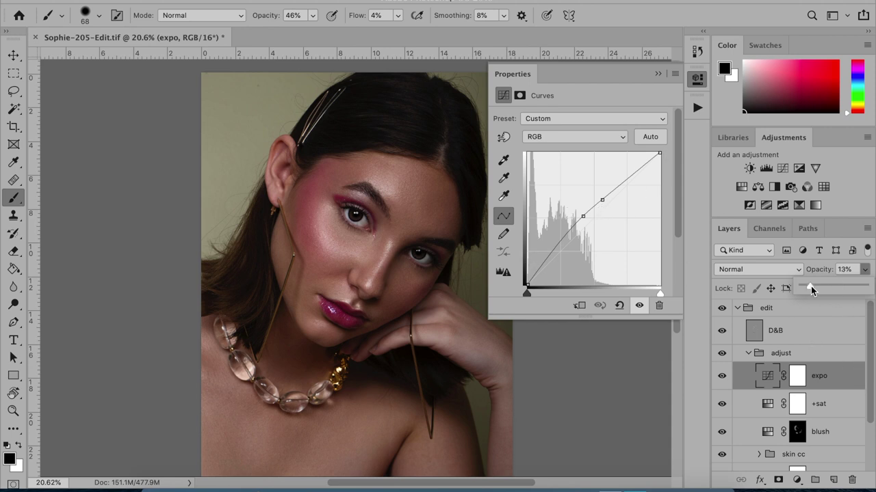
left_click_drag(811, 289, 830, 290)
left_click(737, 308)
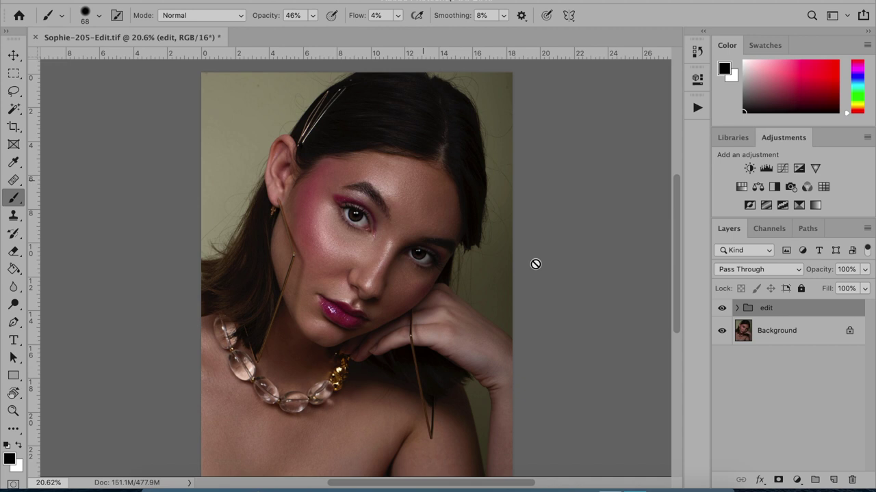
Examine the retouched portrait as a whole and up close across the skin, eyes, lips, blush and hair.
scroll(526, 280, "down", 2)
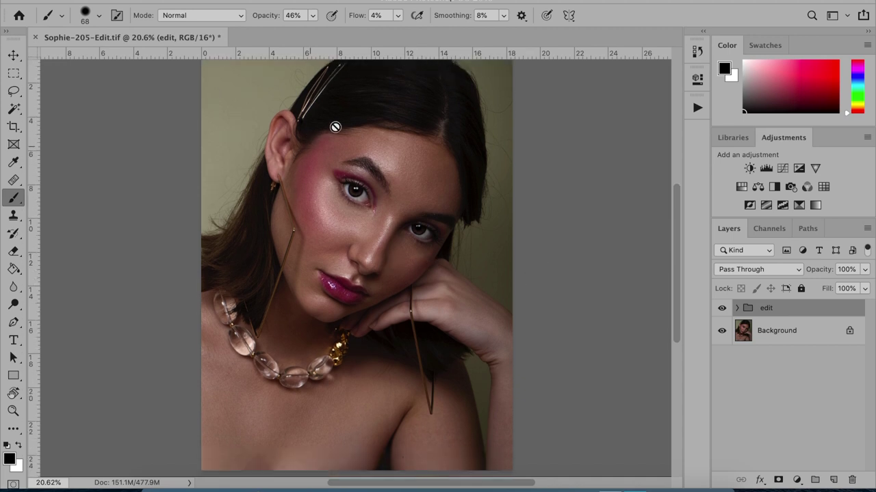
scroll(618, 337, "up", 3)
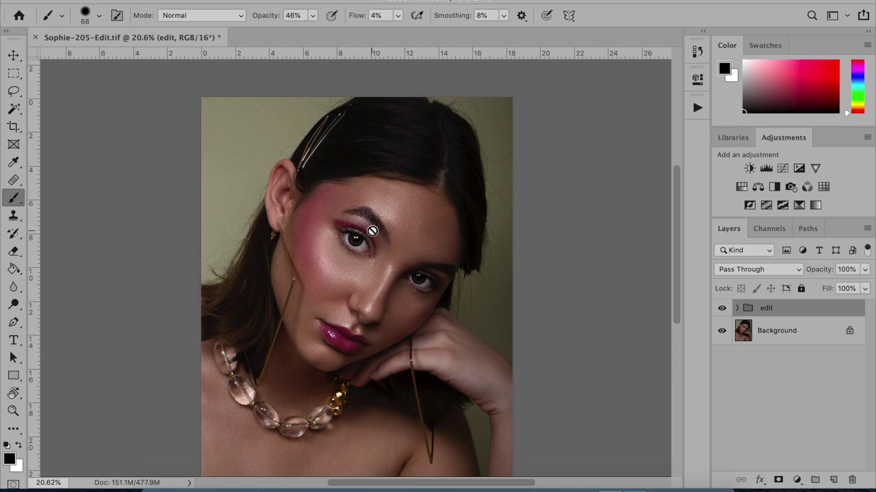
scroll(372, 231, "up", 3, "alt")
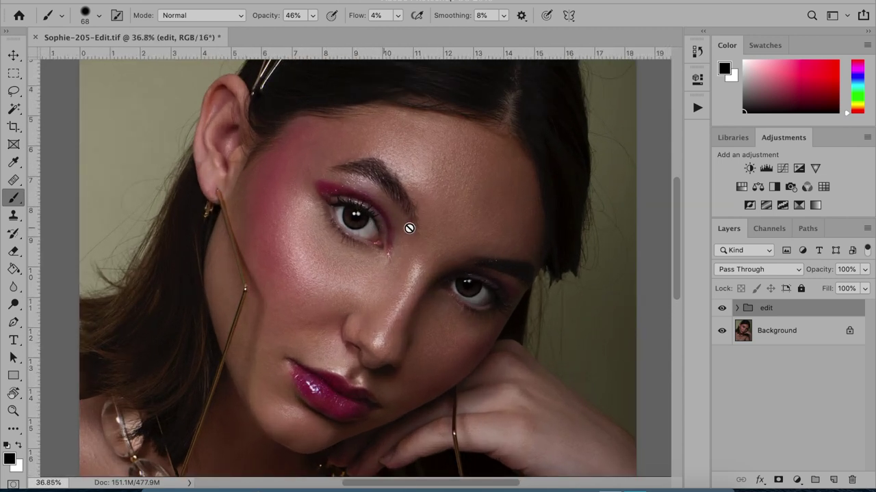
scroll(488, 238, "up", 2)
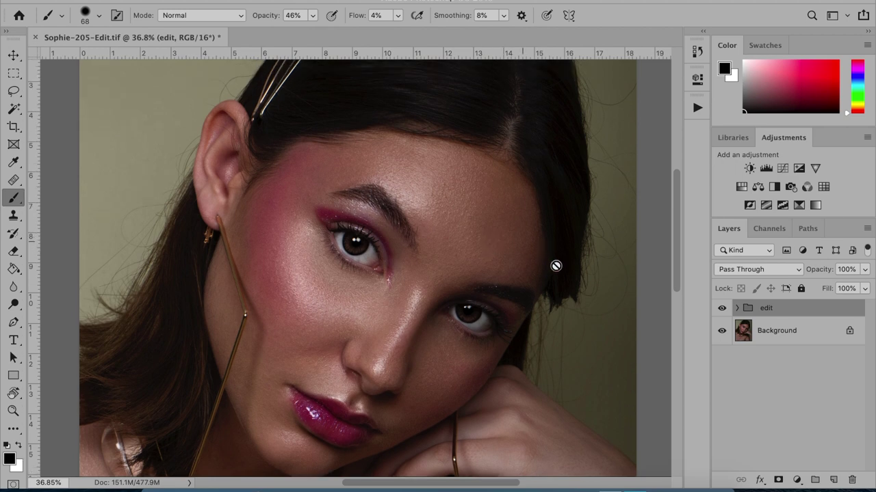
scroll(551, 267, "down", 2)
scroll(551, 267, "down", 3)
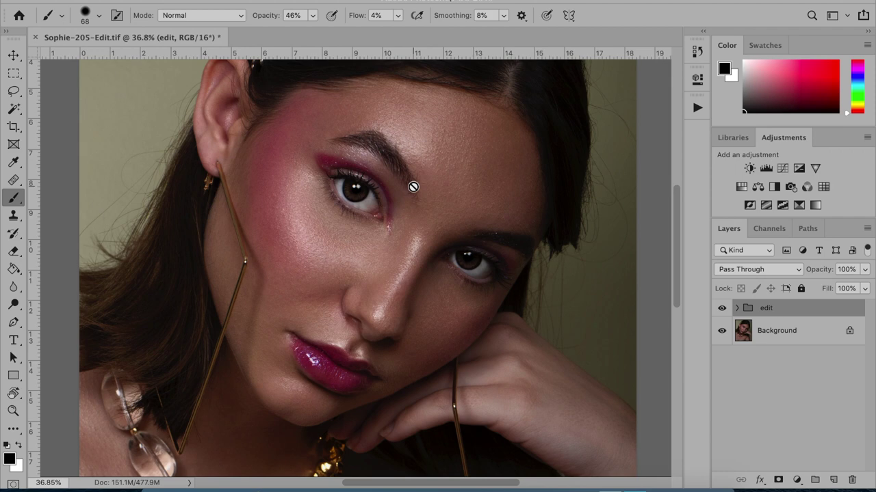
scroll(469, 220, "up", 3)
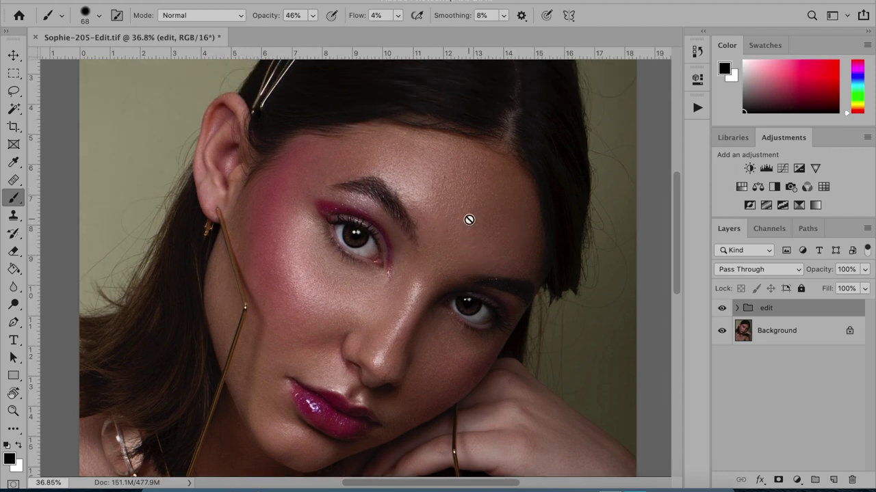
scroll(485, 173, "up", 4)
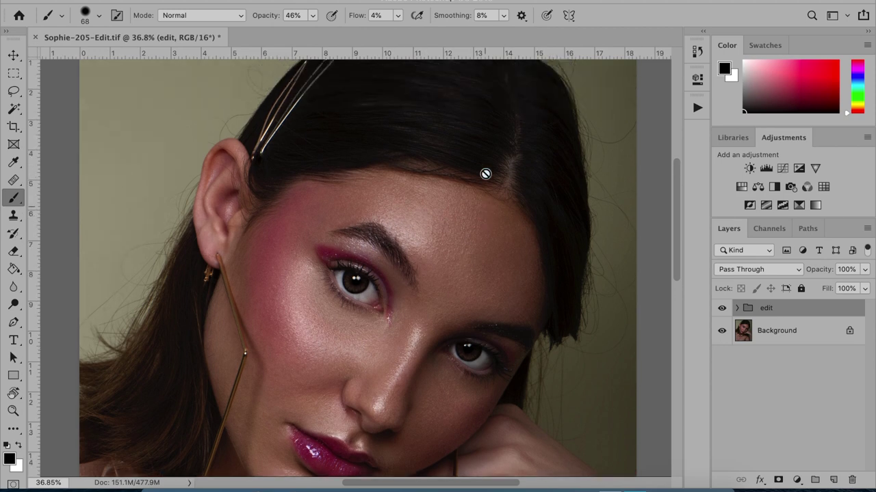
scroll(350, 254, "down", 3)
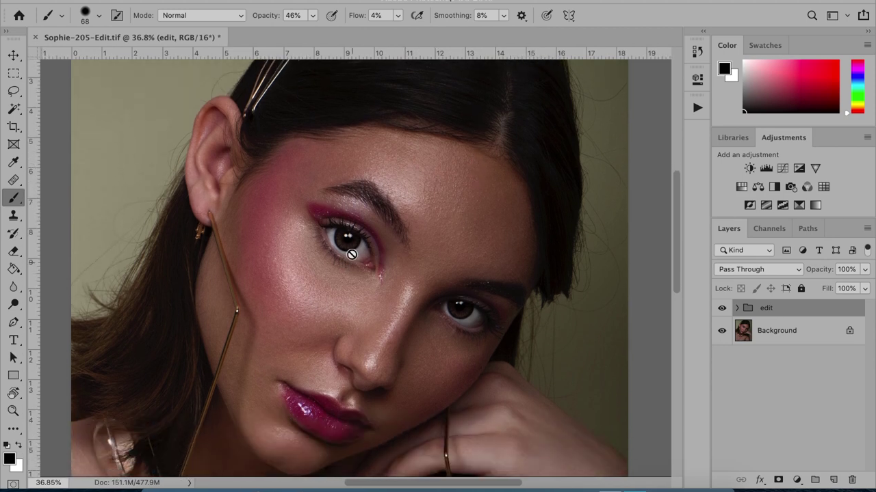
scroll(351, 254, "down", 2)
scroll(351, 254, "left", 2)
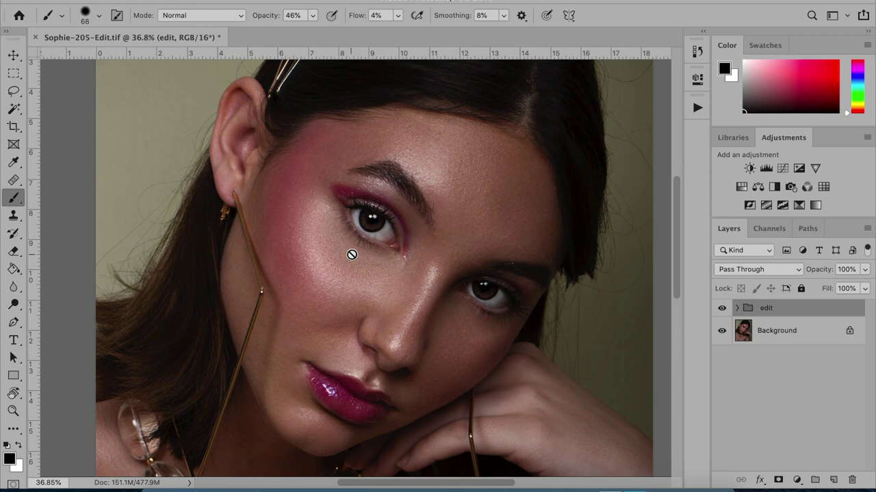
scroll(351, 255, "down", 2)
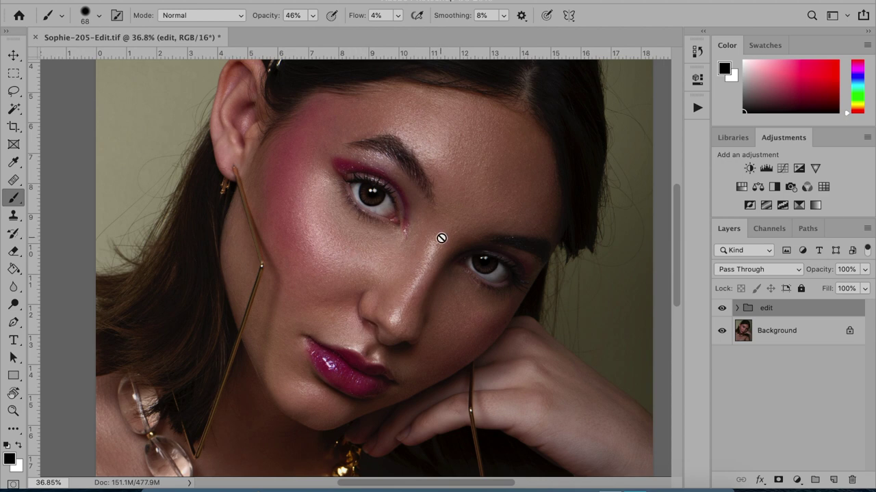
scroll(442, 238, "right", 2)
scroll(442, 238, "left", 1)
scroll(441, 238, "up", 1)
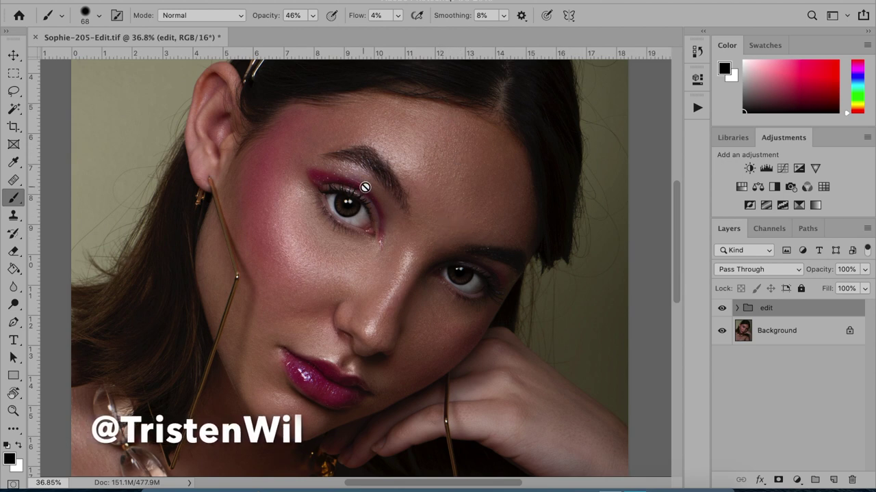
scroll(353, 203, "left", 2)
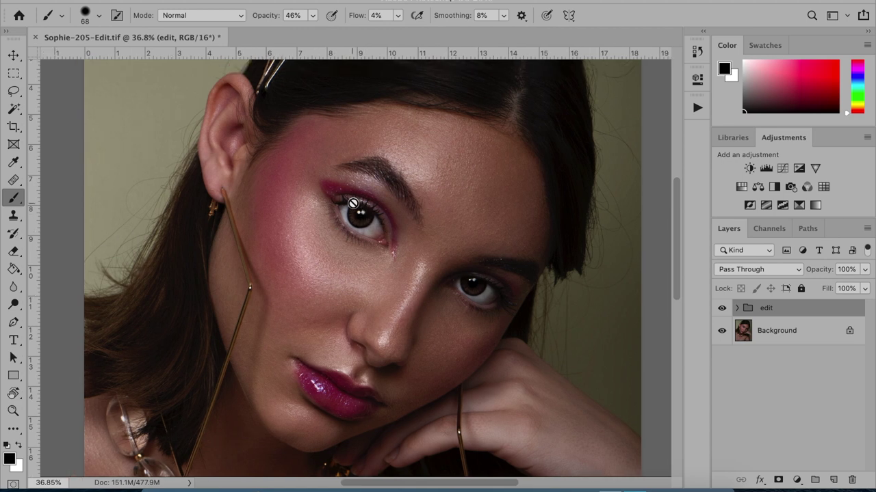
scroll(353, 204, "up", 2)
scroll(353, 204, "left", 3)
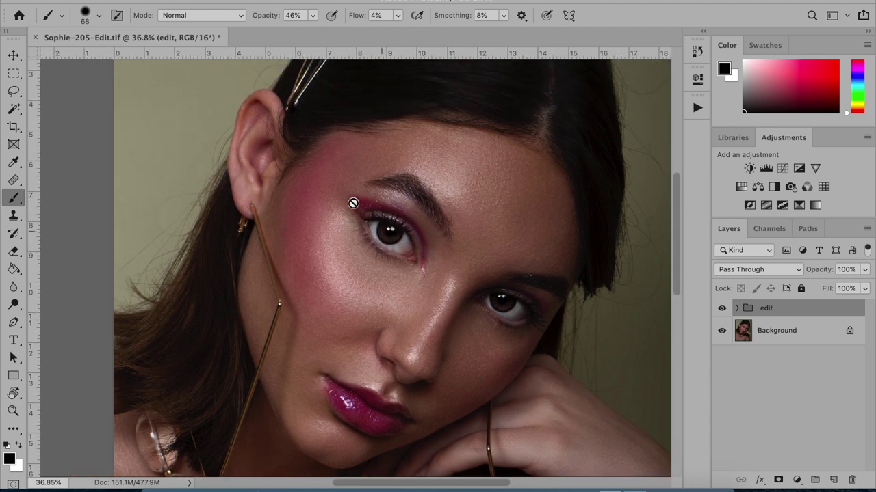